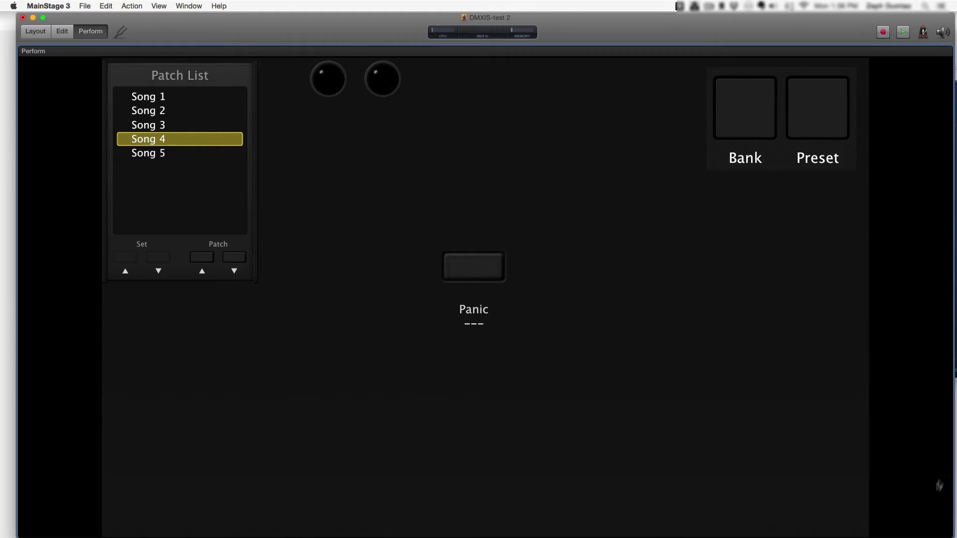
# Narrow the MainStage window and bring the DMXIS Preset Manager forward beside it
pyautogui.moveTo(900, 536); pyautogui.dragTo(584, 536)
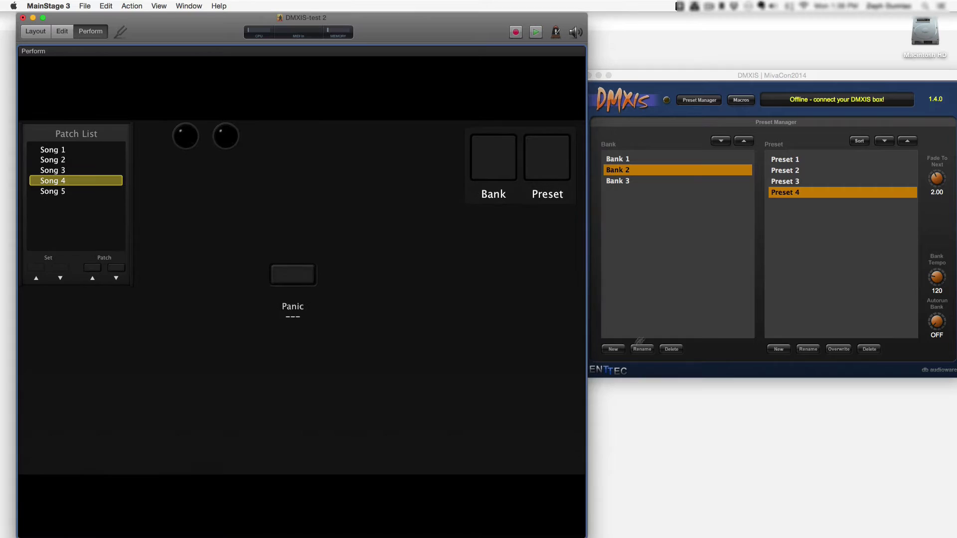
pyautogui.click(676, 277)
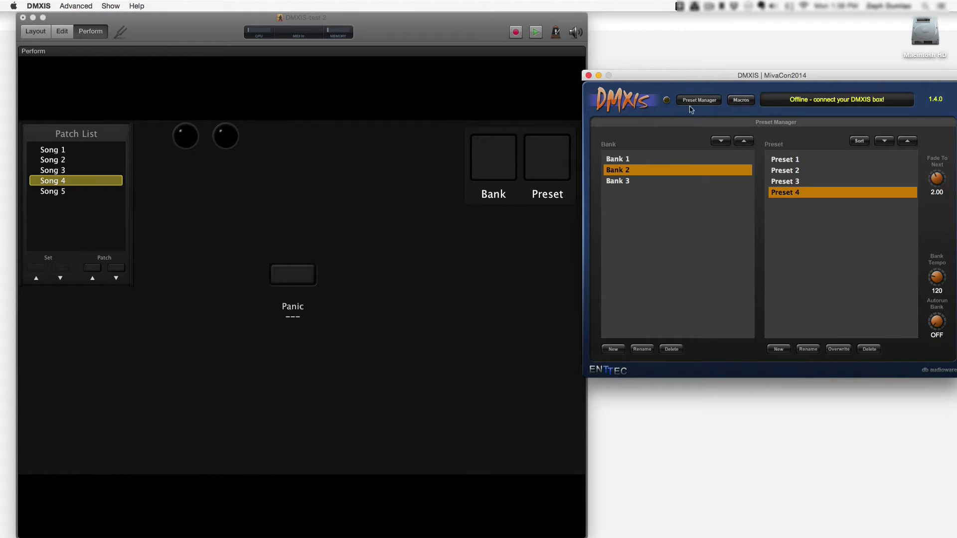
# Step through DMXIS Banks 1–3 with the arrow keys, ending on Bank 2
pyautogui.click(642, 159)
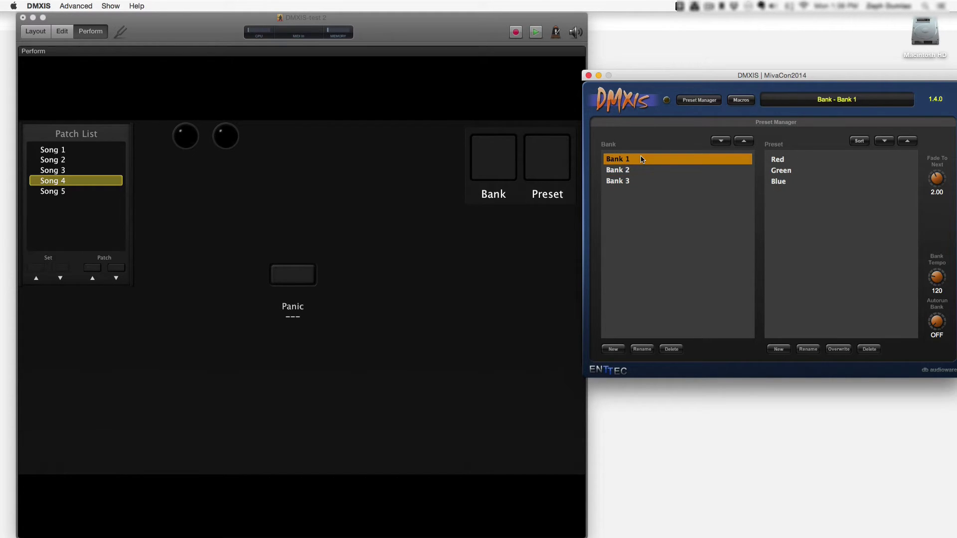
pyautogui.press('Down')
pyautogui.press('Down')
pyautogui.press('Up')
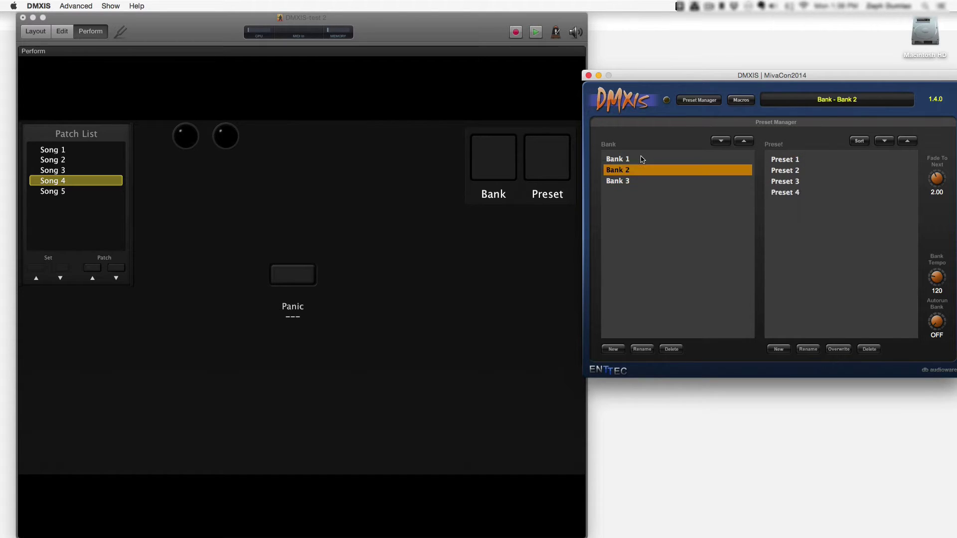
pyautogui.press('Up')
pyautogui.press('Down')
pyautogui.press('Down')
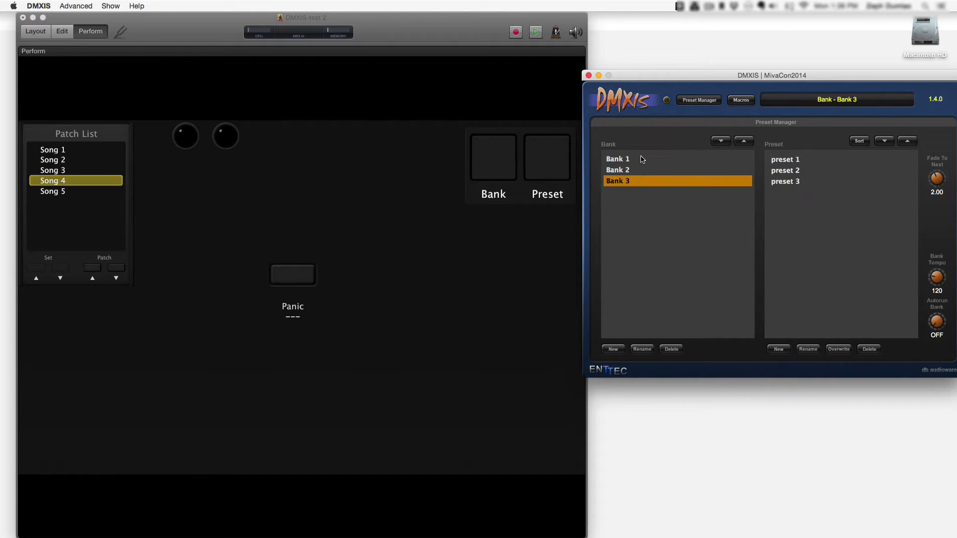
pyautogui.press('Up')
# Browse Bank 2's presets, leave Preset 3 selected, and return to MainStage
pyautogui.click(809, 174)
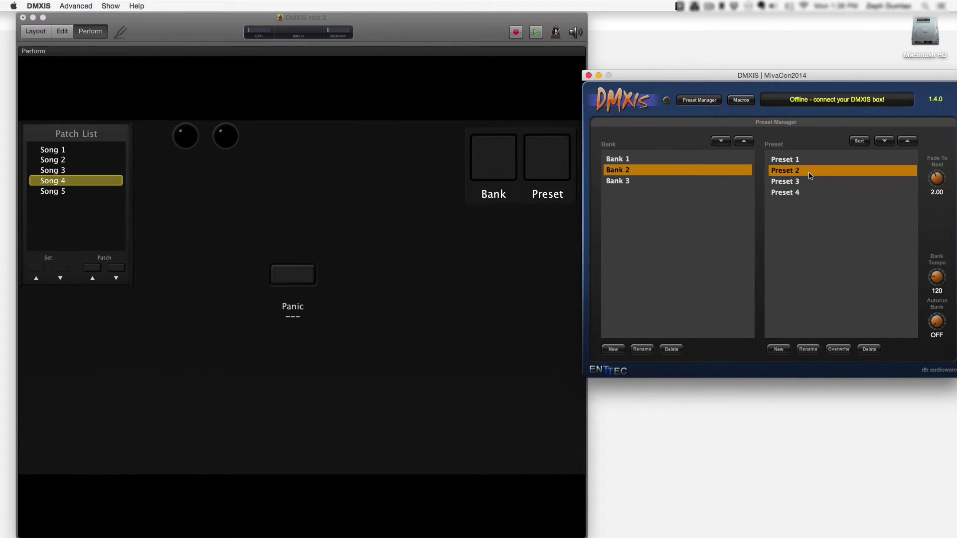
pyautogui.press('Up')
pyautogui.press('Down')
pyautogui.press('Down')
pyautogui.press('Down')
pyautogui.press('Up')
pyautogui.press('Up')
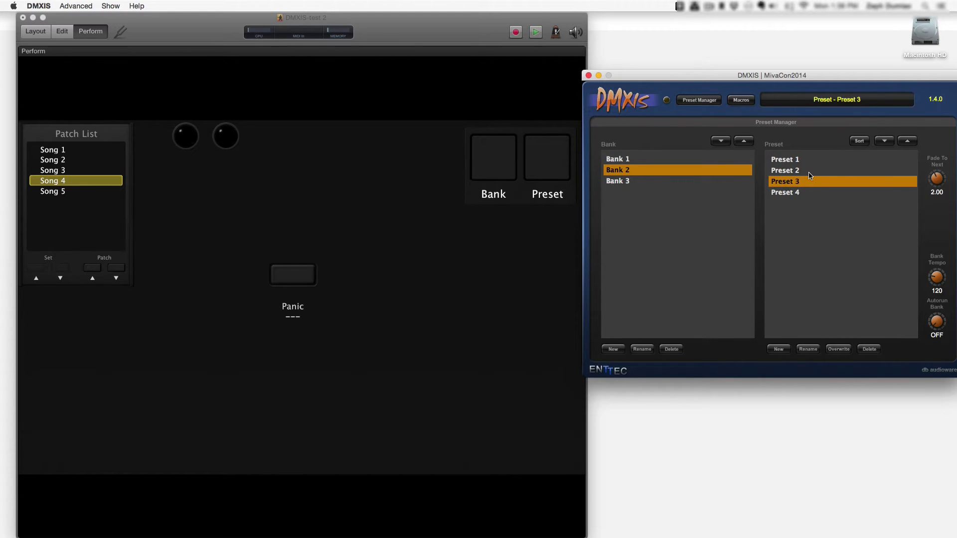
pyautogui.press('Down')
pyautogui.press('Up')
pyautogui.press('Down')
pyautogui.click(210, 31)
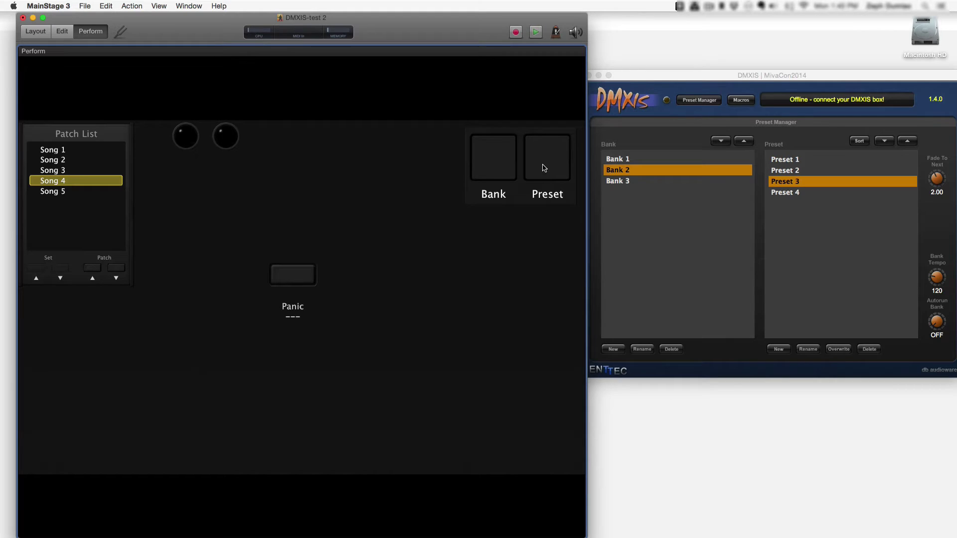
# Trigger the Preset pad on Song 1 and Song 3, recalling DMXIS Presets 1 and 3
pyautogui.click(87, 151)
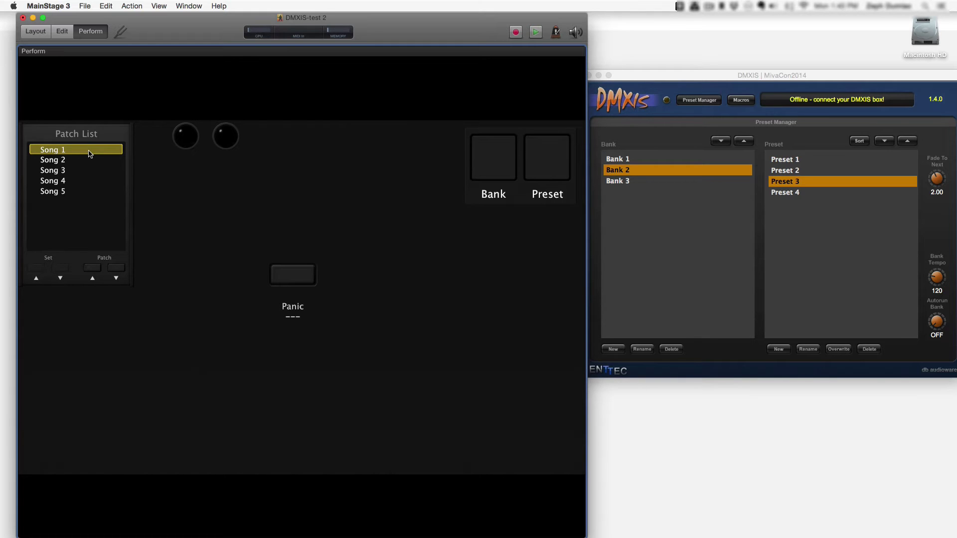
pyautogui.click(547, 163)
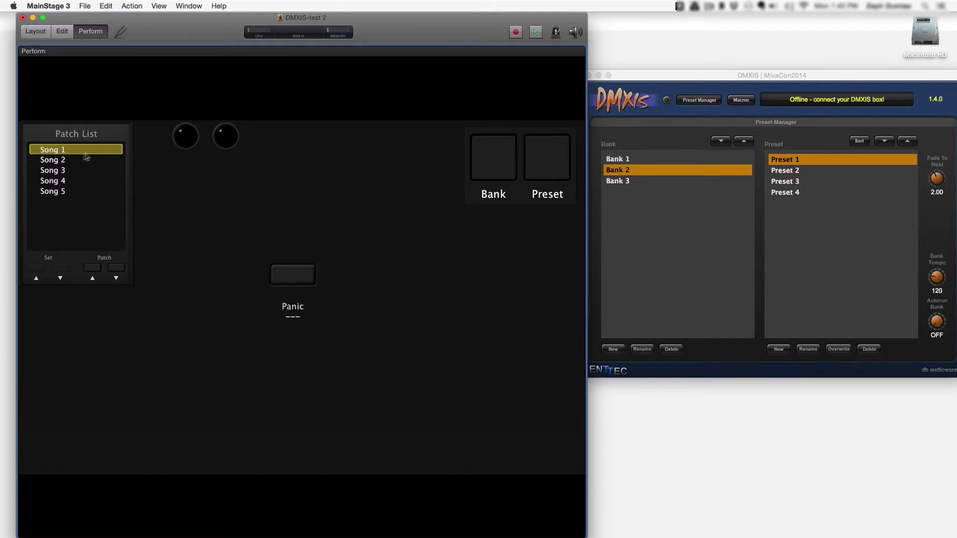
pyautogui.click(65, 162)
pyautogui.click(64, 173)
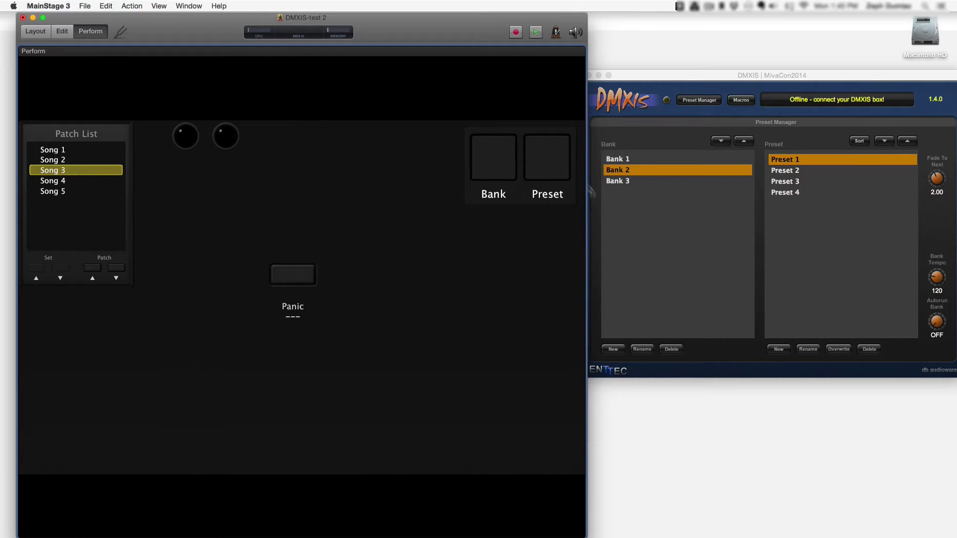
pyautogui.click(552, 162)
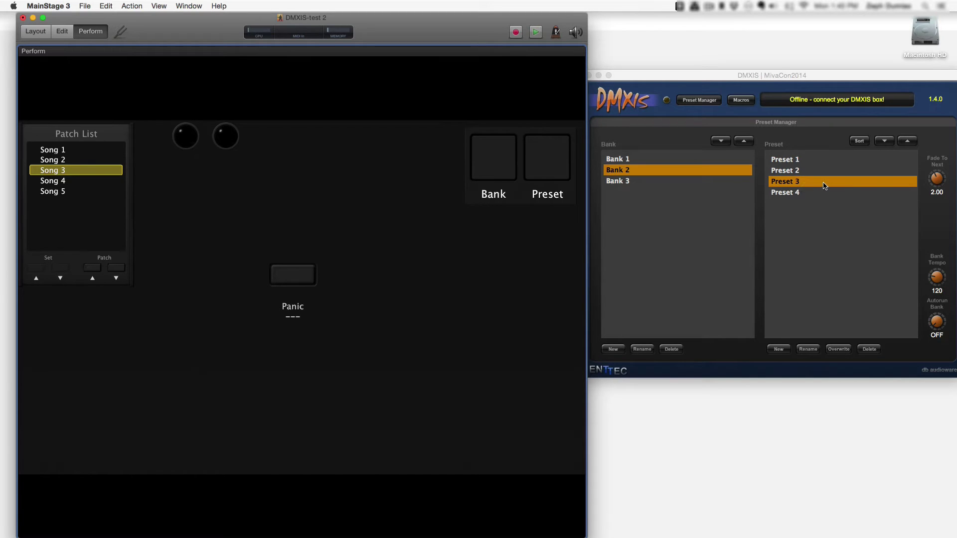
# Cycle Songs 1–4, triggering the Preset pad on each to recall DMXIS Presets 1–4
pyautogui.click(108, 149)
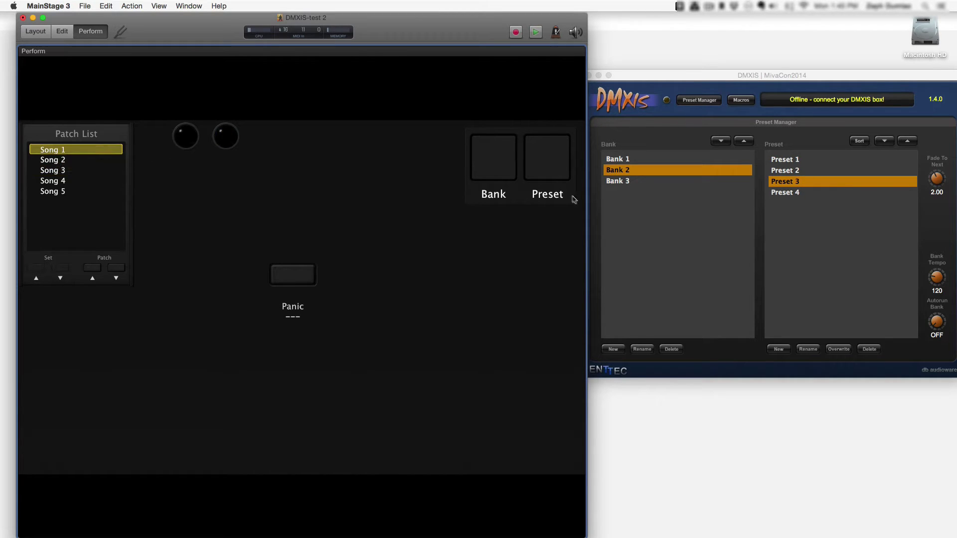
pyautogui.click(547, 161)
pyautogui.click(107, 160)
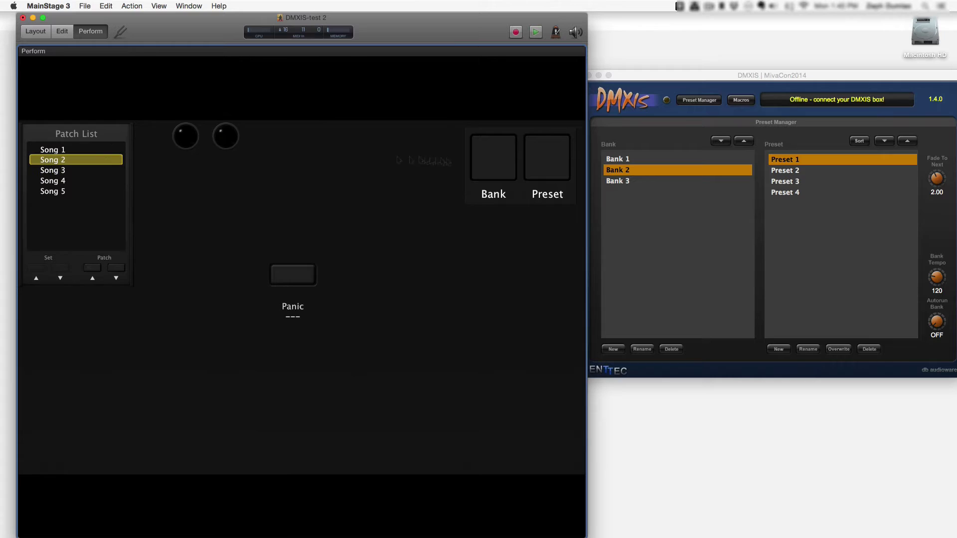
pyautogui.click(547, 163)
pyautogui.click(81, 171)
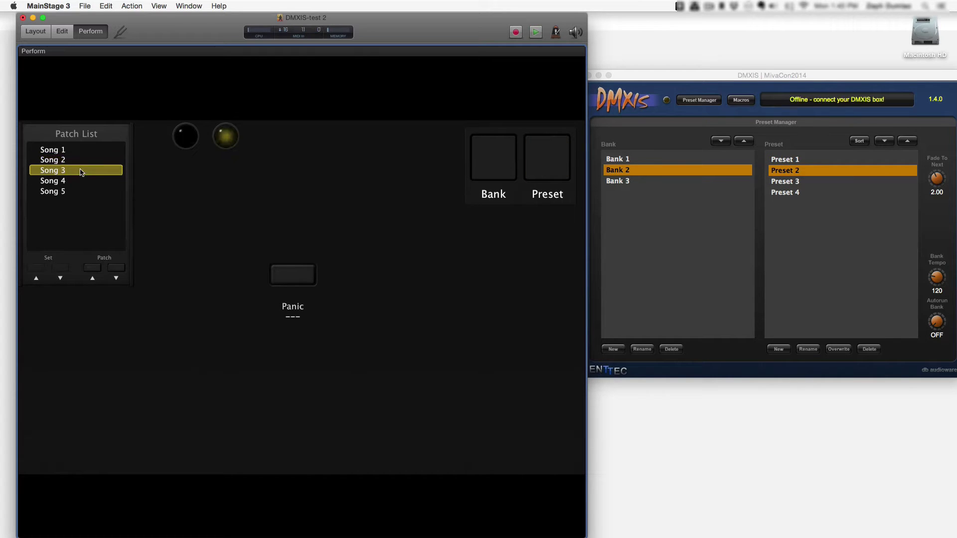
pyautogui.click(550, 160)
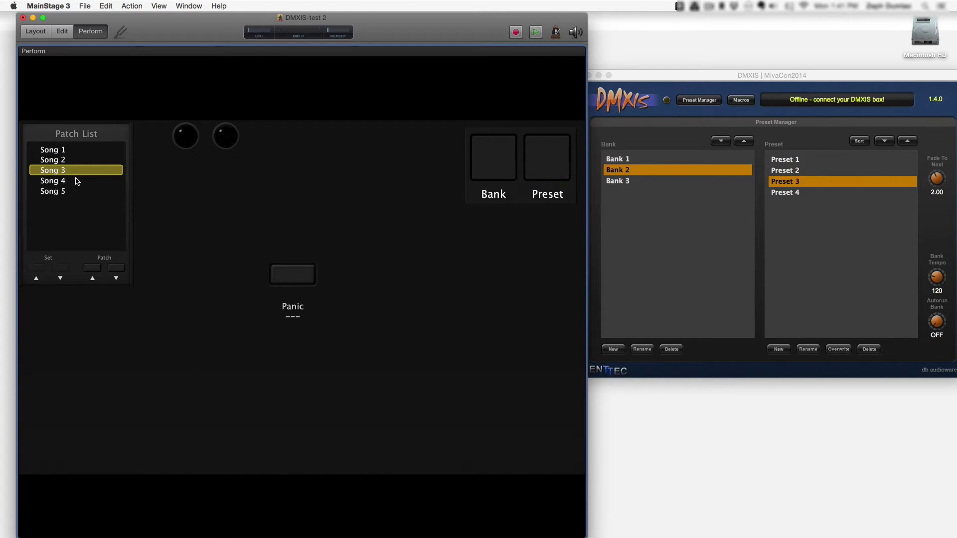
pyautogui.click(78, 181)
pyautogui.click(546, 162)
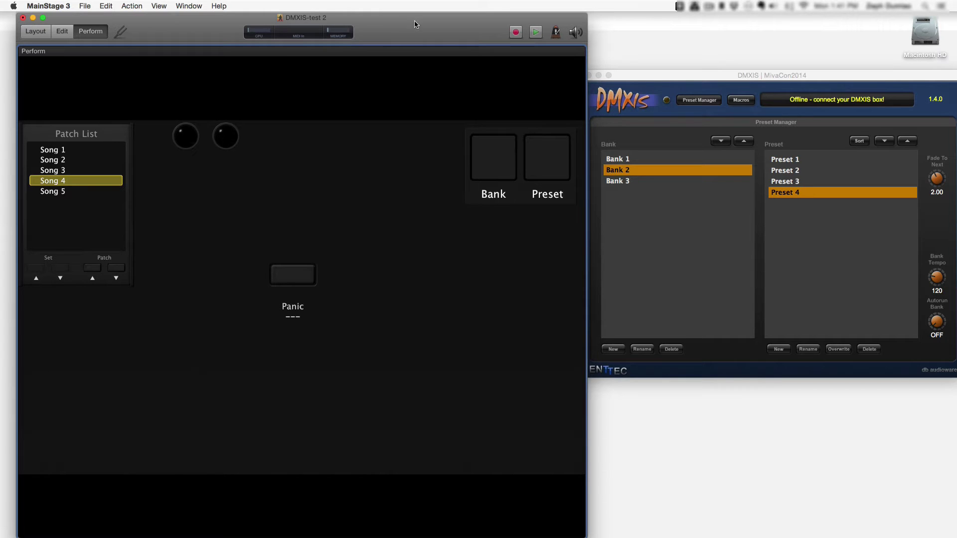
pyautogui.moveTo(733, 76); pyautogui.dragTo(726, 76)
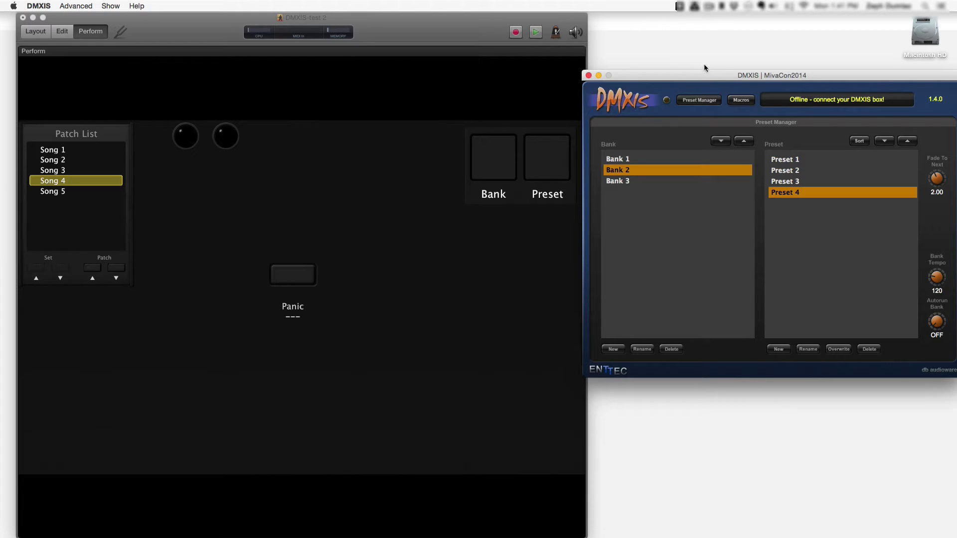
pyautogui.press('super+Tab')
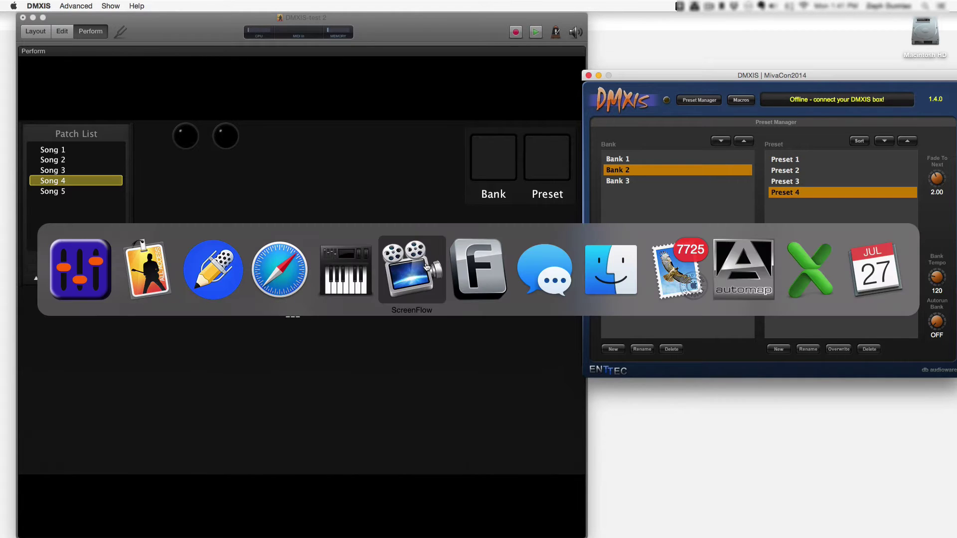
pyautogui.click(345, 269)
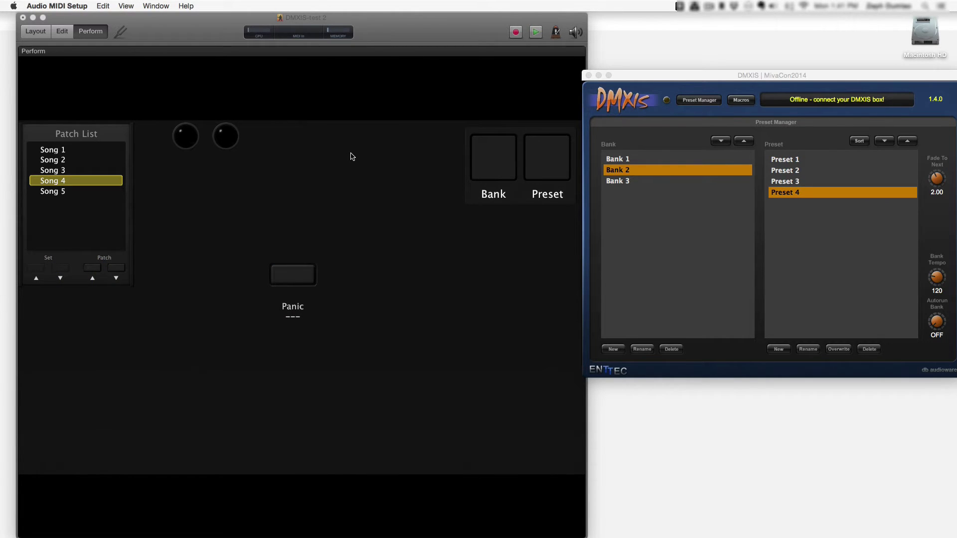
pyautogui.press('super+space')
pyautogui.write('audio')
pyautogui.press('Return')
pyautogui.click(158, 7)
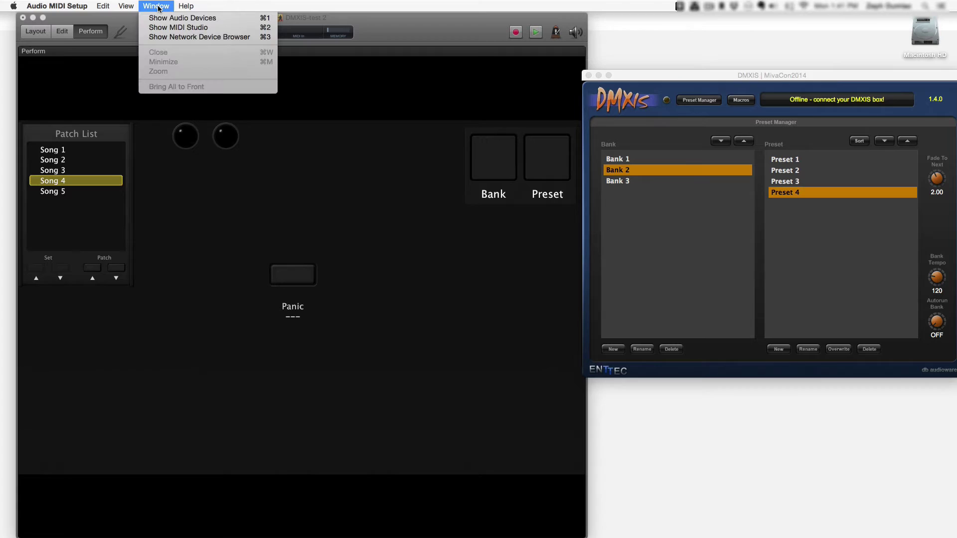
pyautogui.click(202, 30)
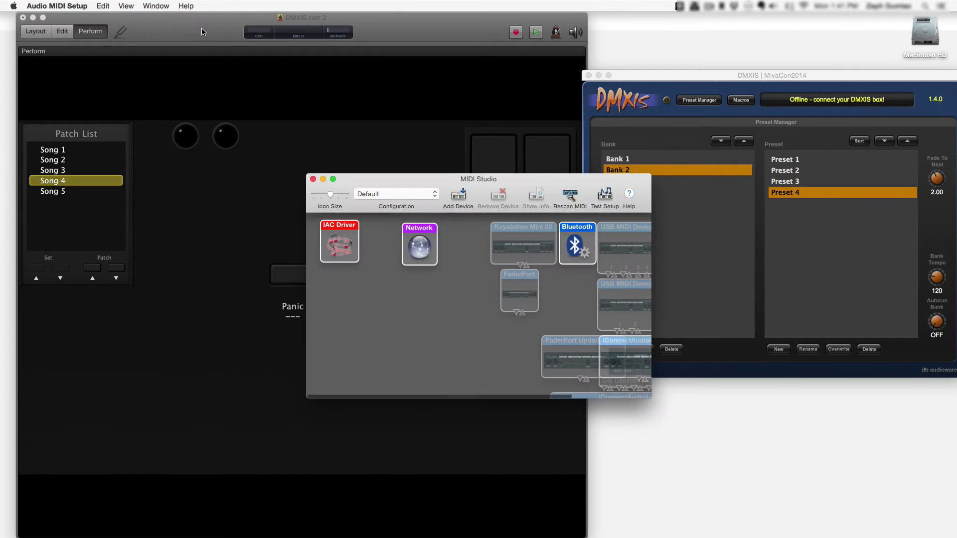
pyautogui.moveTo(431, 182); pyautogui.dragTo(459, 96)
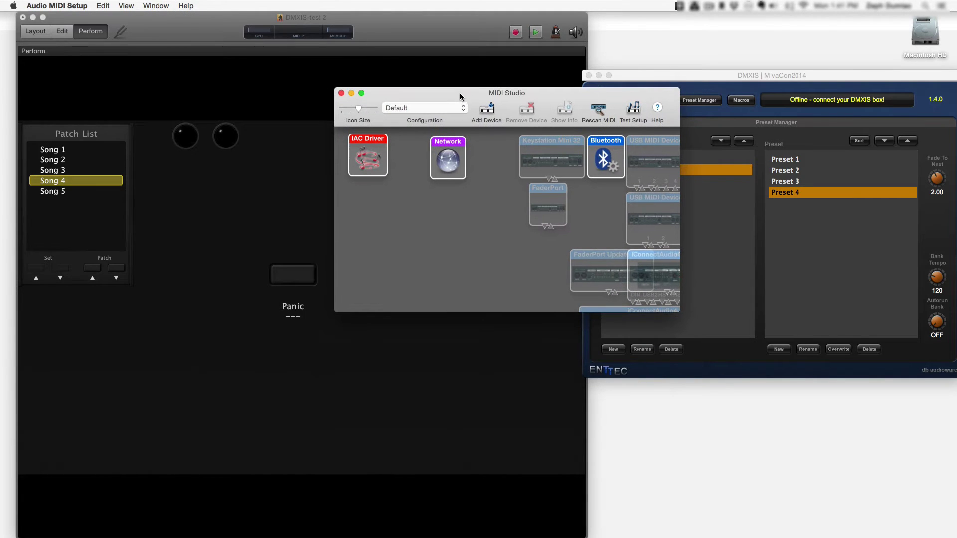
pyautogui.doubleClick(364, 166)
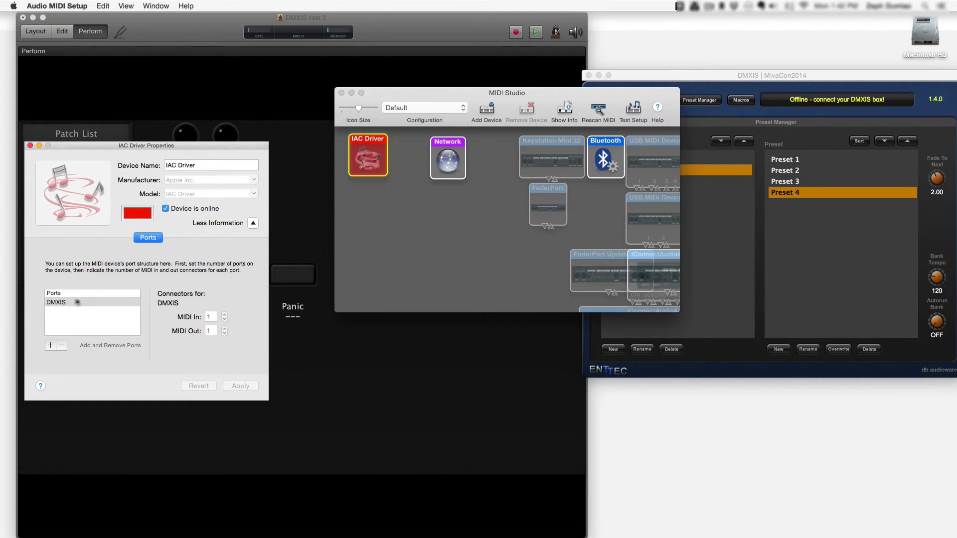
pyautogui.click(67, 302)
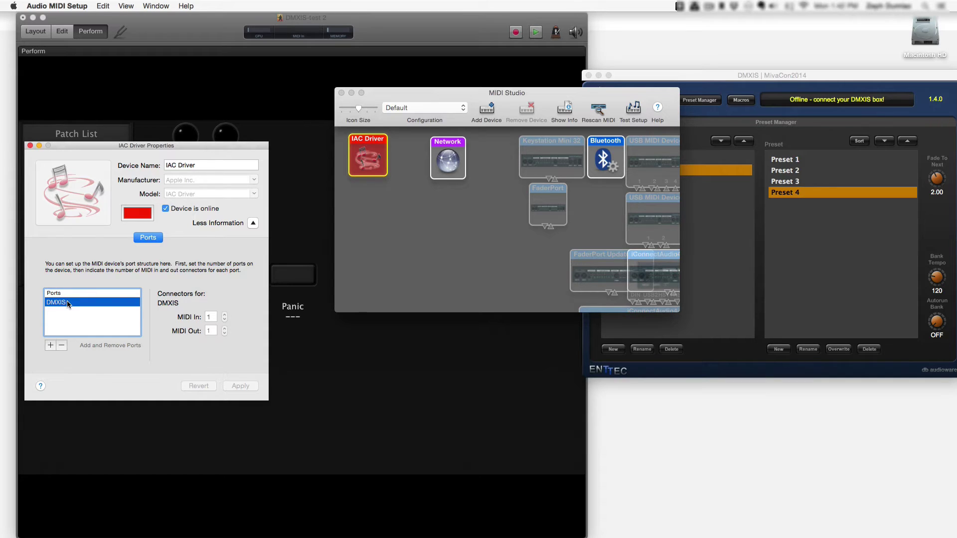
pyautogui.click(325, 382)
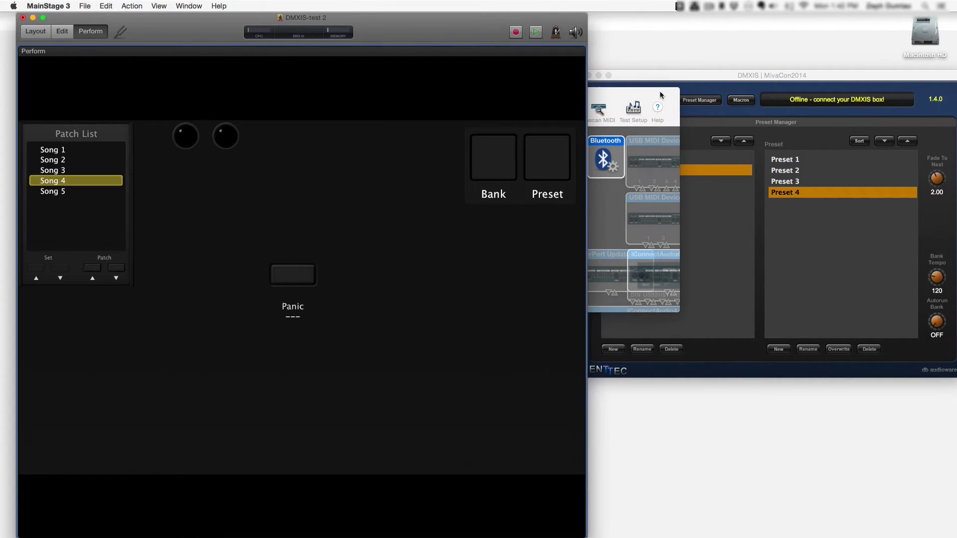
pyautogui.click(654, 86)
pyautogui.click(491, 67)
pyautogui.press('super+Tab')
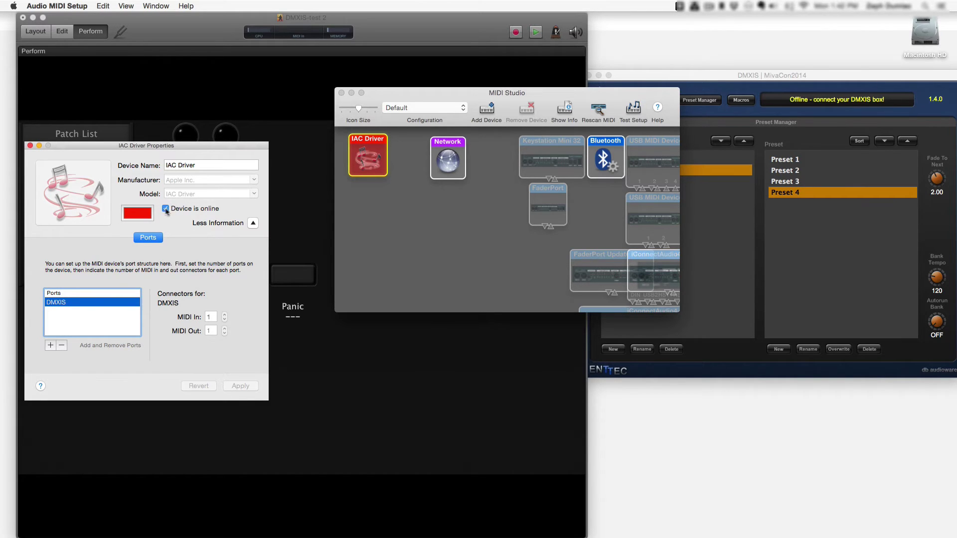
pyautogui.click(30, 145)
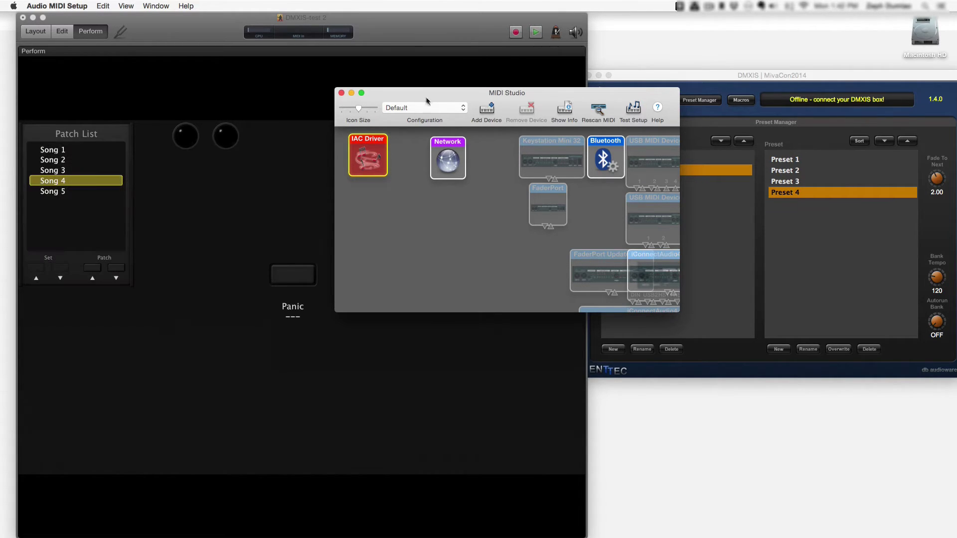
pyautogui.click(341, 93)
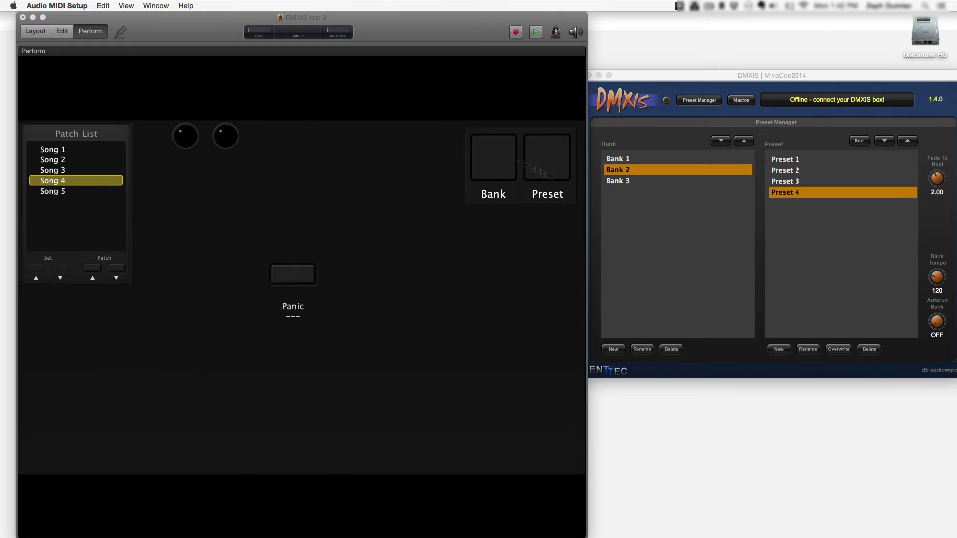
# In Edit mode, route the DMXIS-Preset strip's MIDI output to DMXIS IAC Driver, channel 16
pyautogui.click(63, 31)
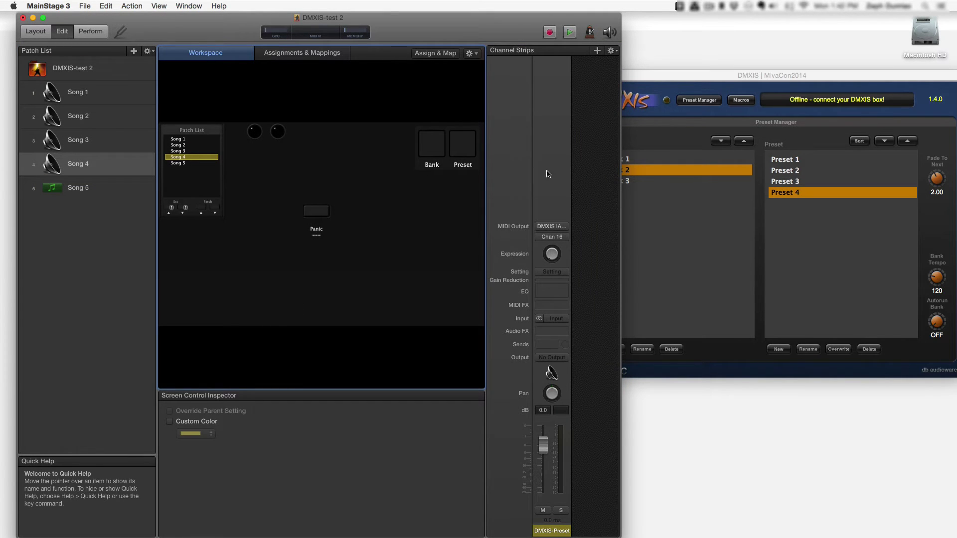
pyautogui.click(557, 228)
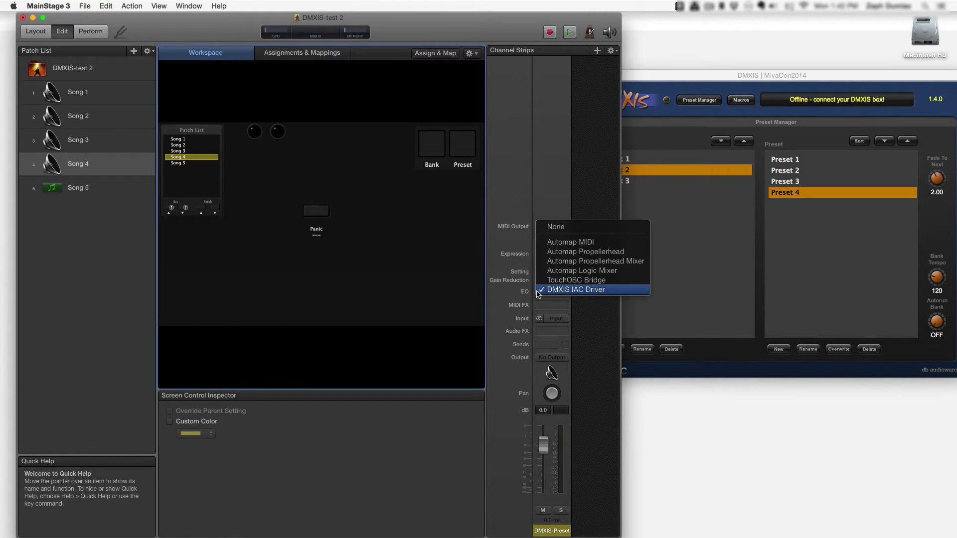
pyautogui.click(571, 294)
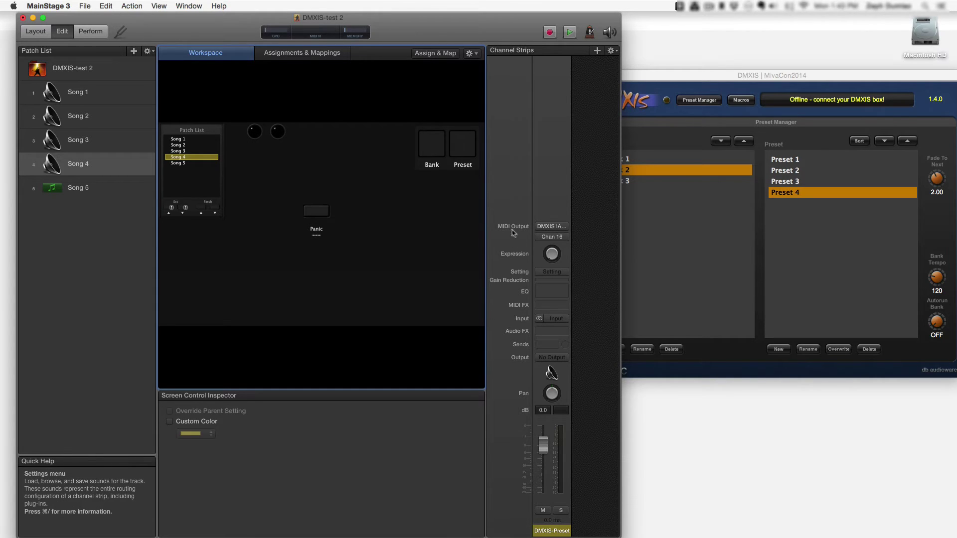
pyautogui.click(538, 195)
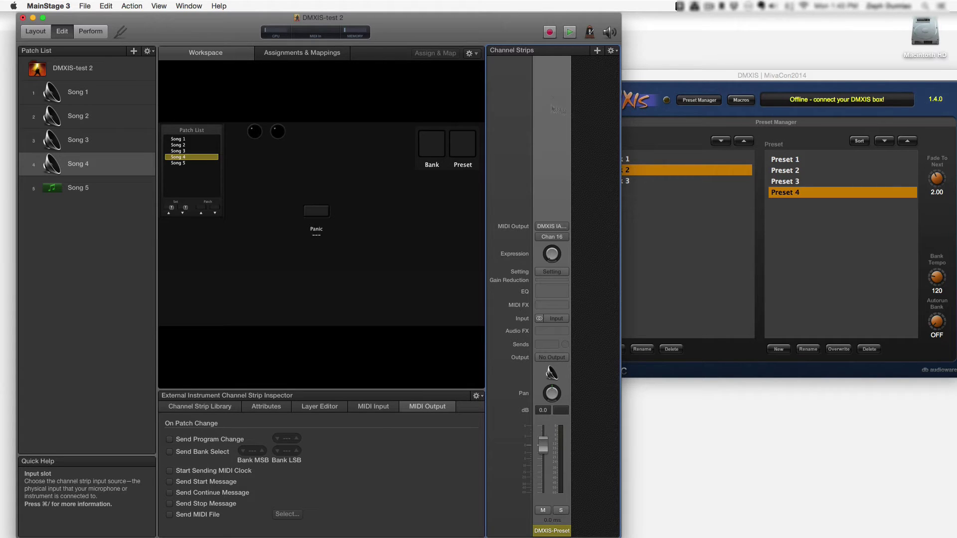
pyautogui.click(655, 79)
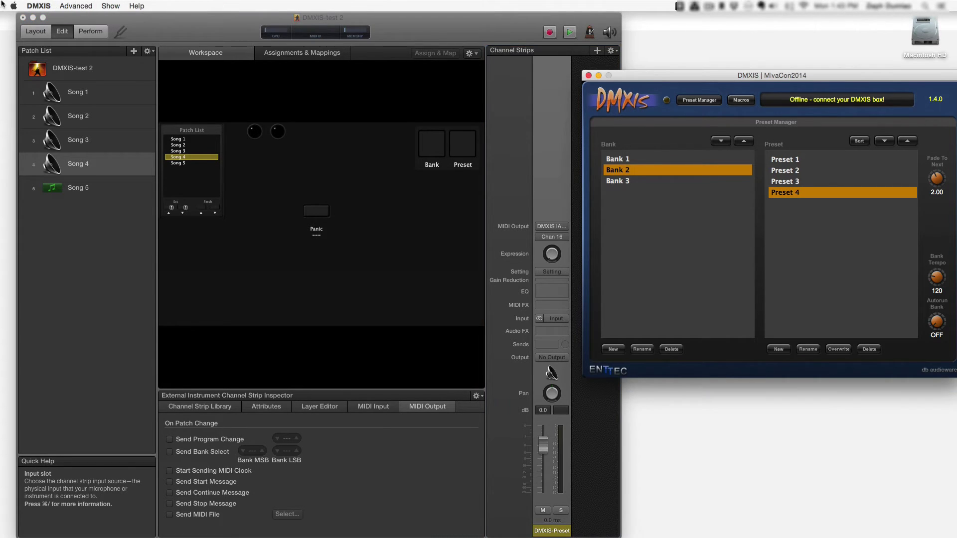
pyautogui.click(40, 5)
pyautogui.click(507, 34)
pyautogui.click(35, 6)
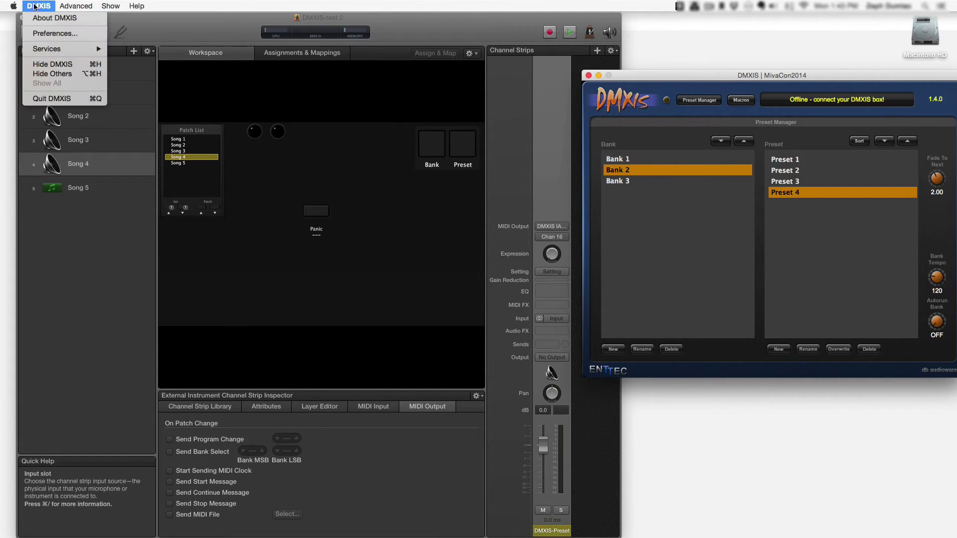
pyautogui.click(46, 33)
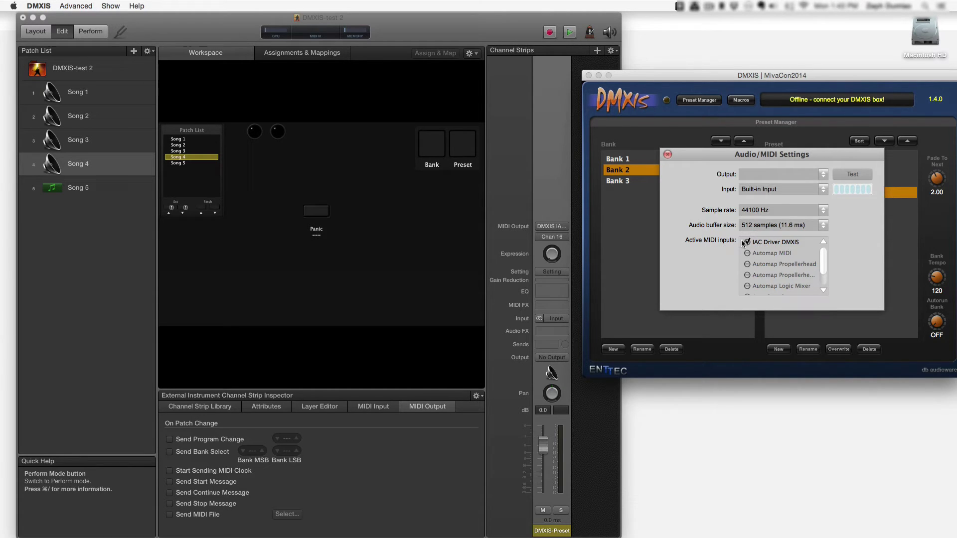
pyautogui.scroll(-2, 766, 245)
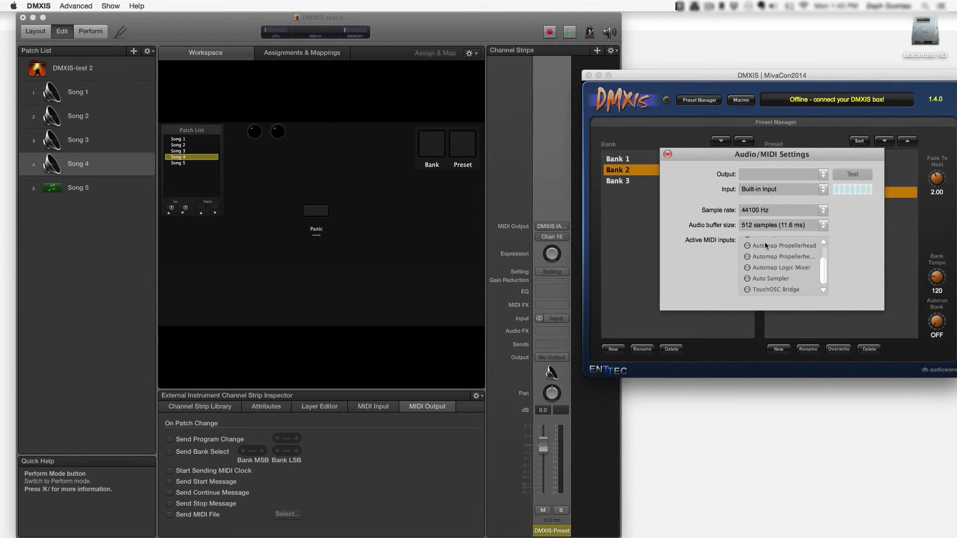
pyautogui.click(667, 154)
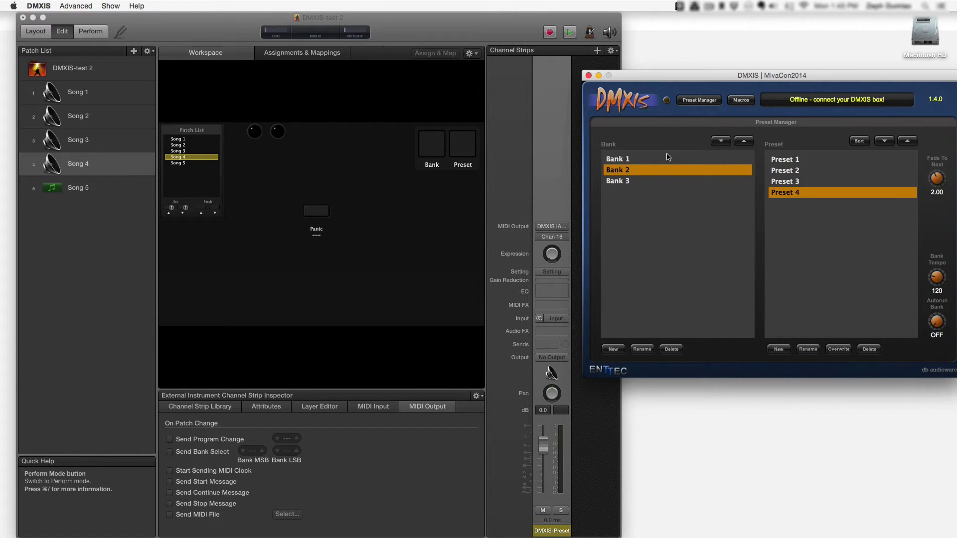
# Show the channel faders, raise the Dimmer to 11, and set it to MIDI Learn
pyautogui.click(687, 100)
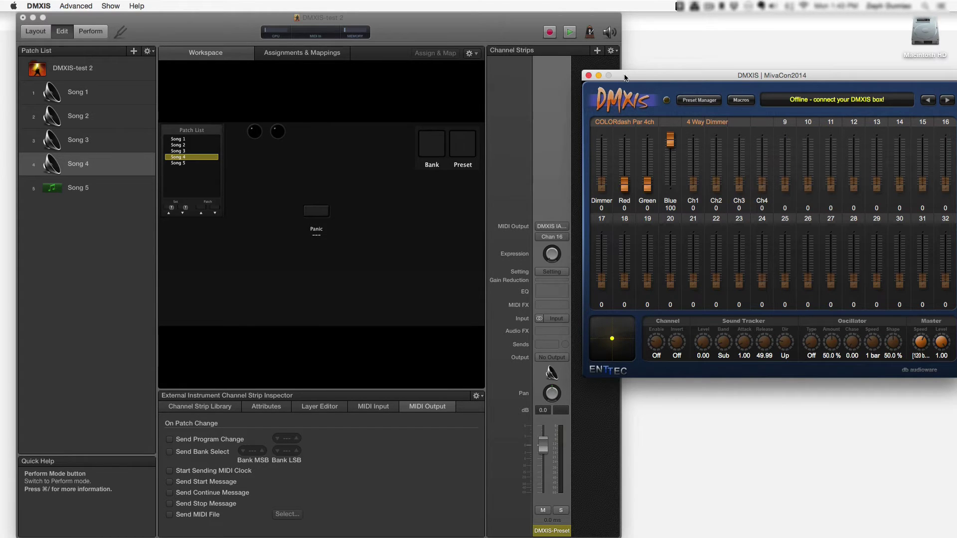
pyautogui.moveTo(625, 77); pyautogui.dragTo(499, 64)
pyautogui.click(474, 172)
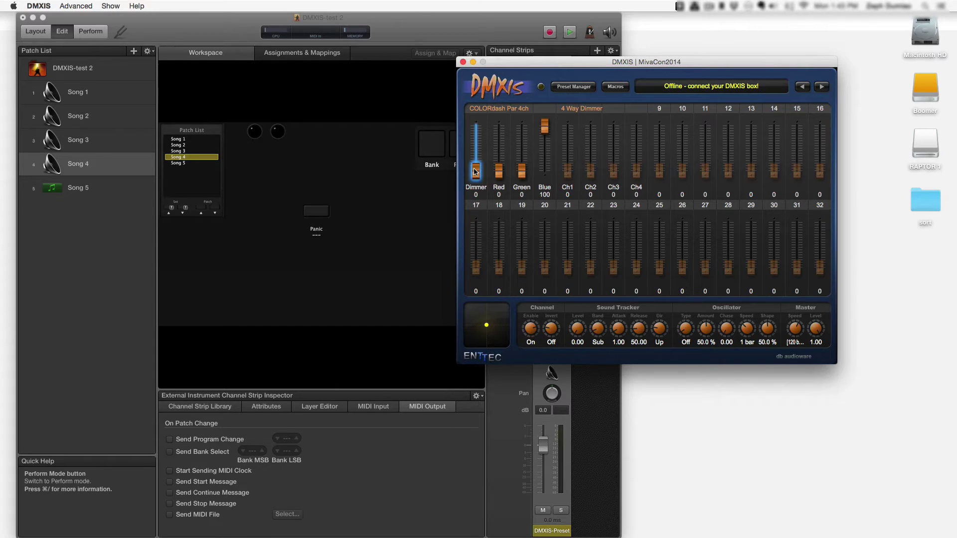
pyautogui.moveTo(476, 172); pyautogui.dragTo(474, 183)
pyautogui.rightClick(476, 173)
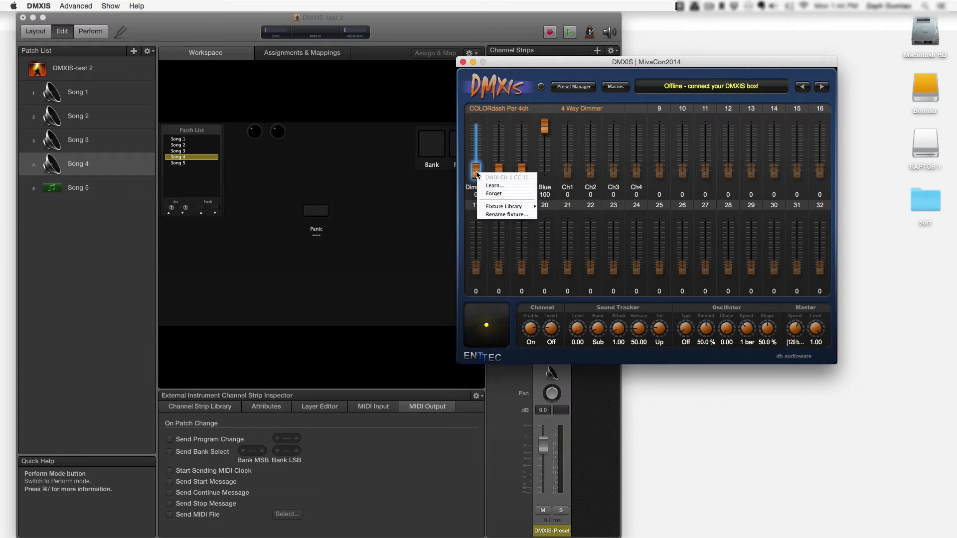
pyautogui.click(505, 189)
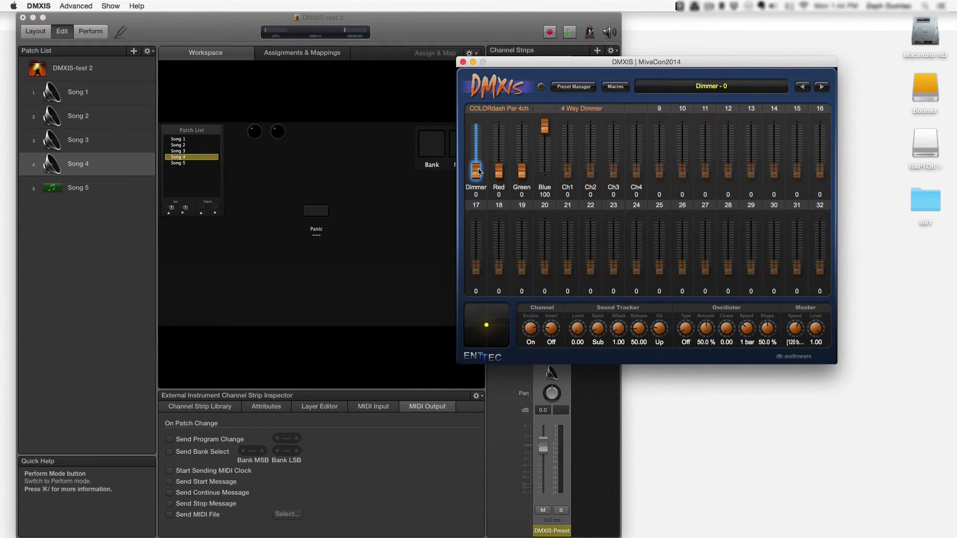
# Try MIDI Learn on the Preset Manager and set Ch4's channel Enable to Off
pyautogui.rightClick(571, 89)
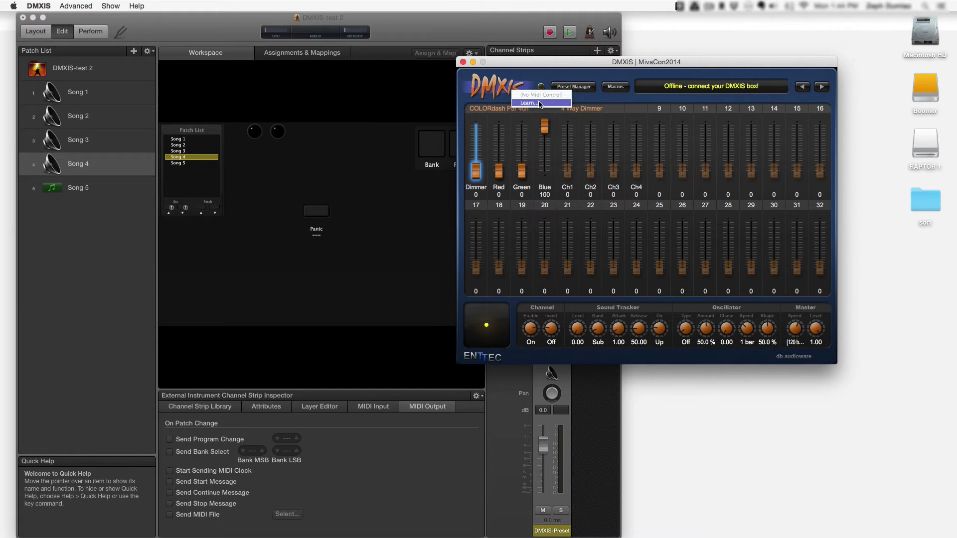
pyautogui.click(637, 119)
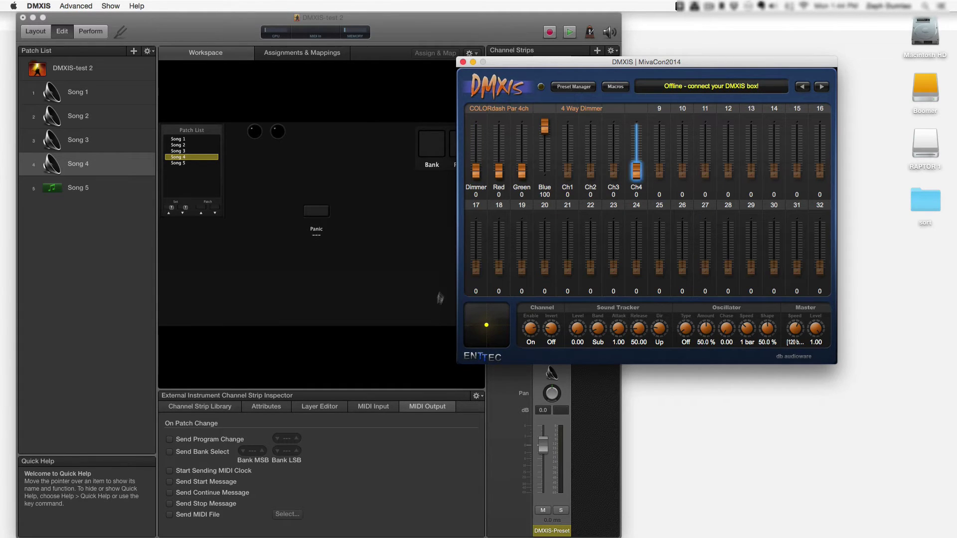
pyautogui.rightClick(532, 331)
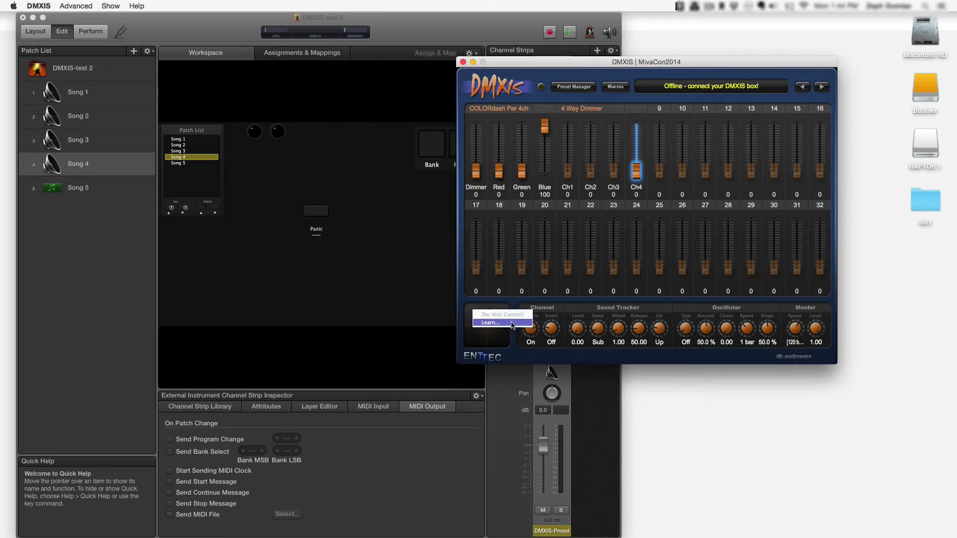
pyautogui.click(533, 331)
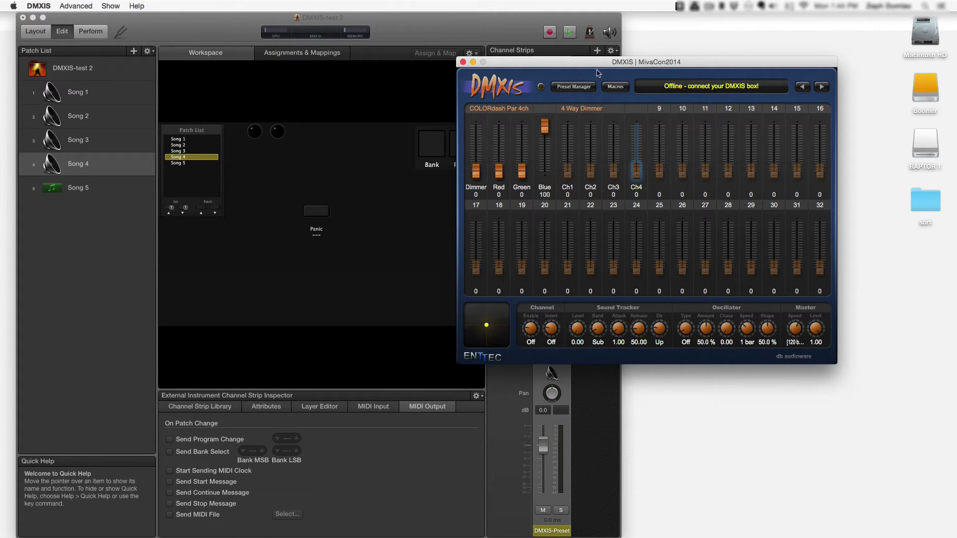
# Return to the Preset Manager and step through Bank 2's presets with the arrow, wrapping around to Preset 2
pyautogui.click(567, 87)
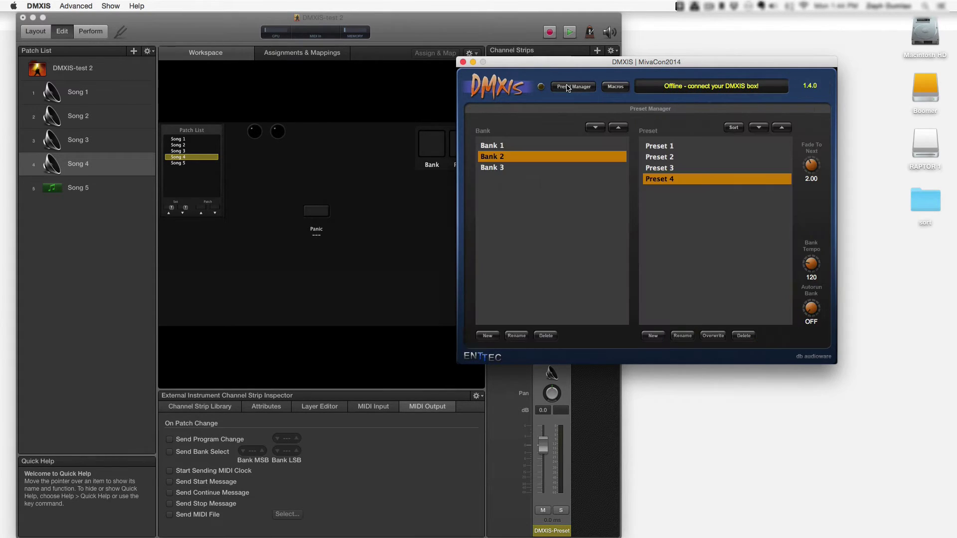
pyautogui.click(758, 129)
pyautogui.click(759, 129)
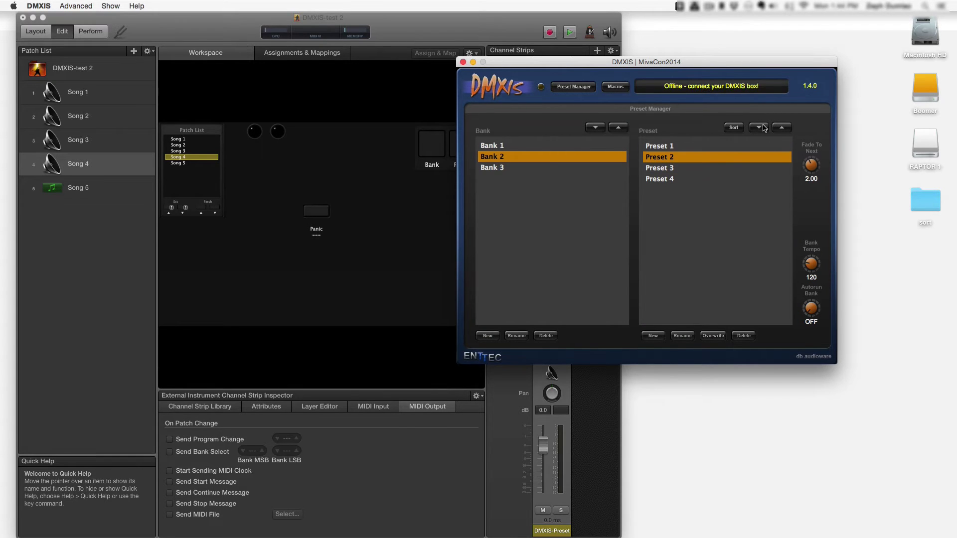
pyautogui.click(760, 128)
pyautogui.click(763, 128)
pyautogui.click(762, 128)
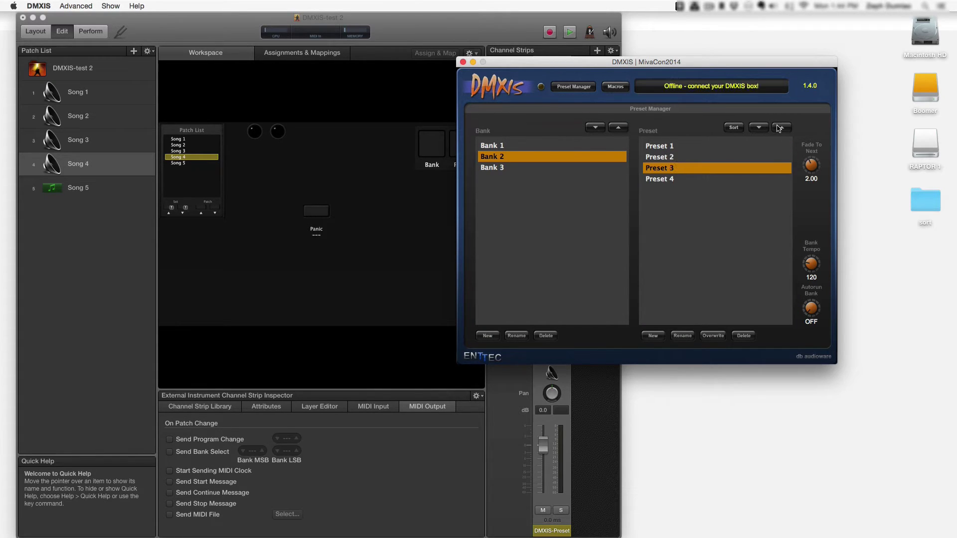
pyautogui.click(759, 128)
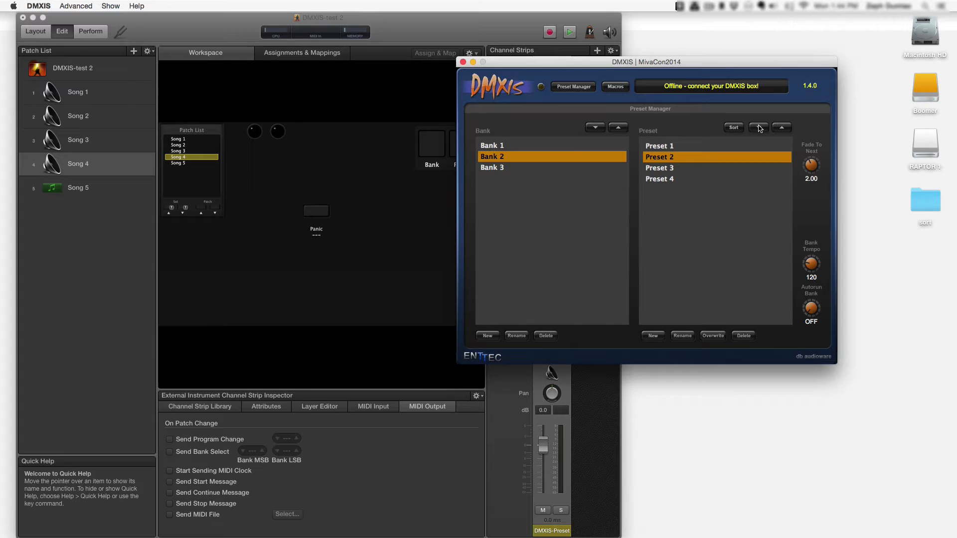
# Recall Bank 2's Presets 1–4 directly from the list, ending on Preset 1
pyautogui.click(673, 168)
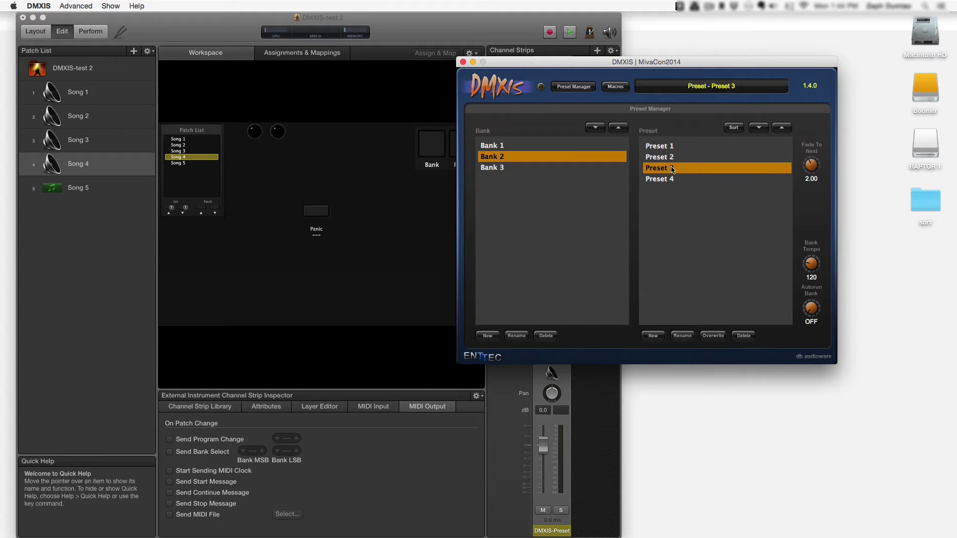
pyautogui.click(673, 178)
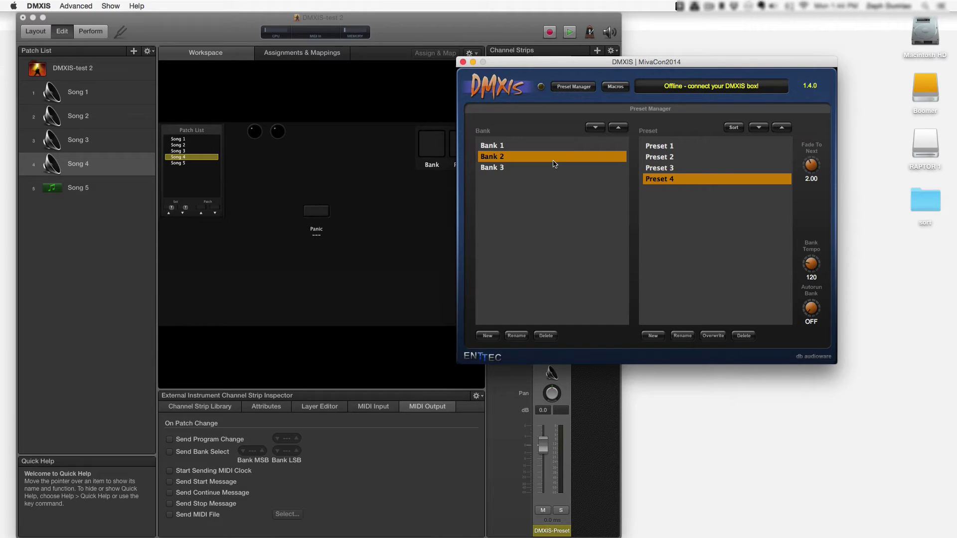
pyautogui.click(675, 149)
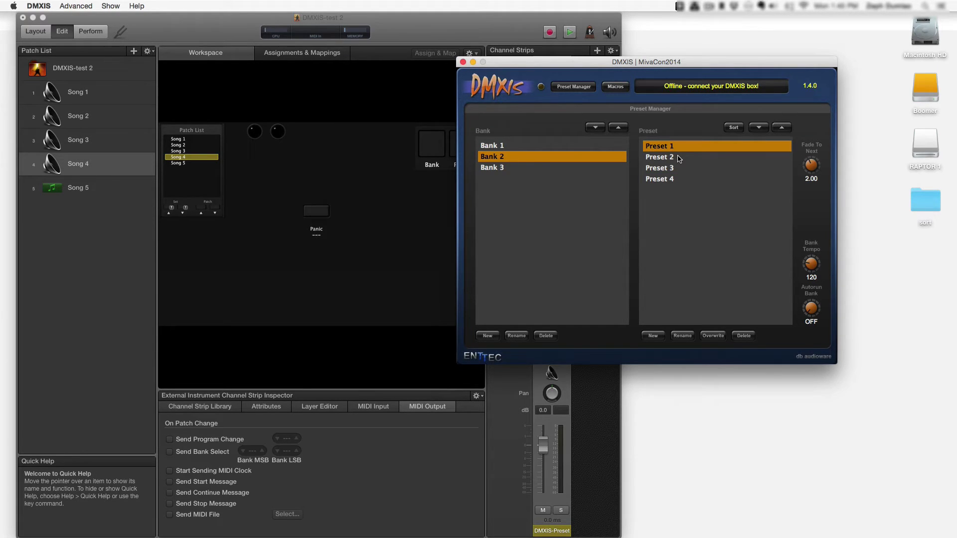
pyautogui.click(677, 157)
pyautogui.click(674, 180)
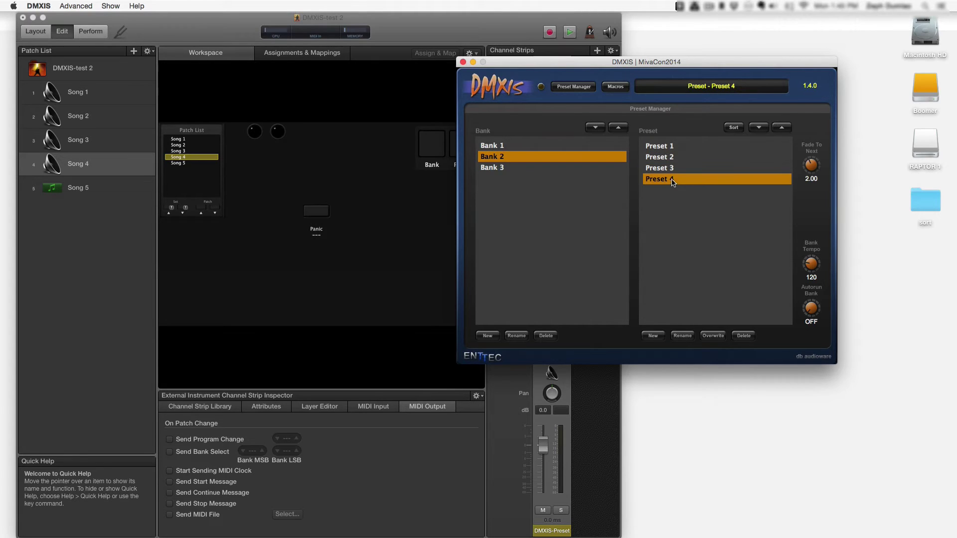
pyautogui.click(674, 169)
pyautogui.click(672, 158)
pyautogui.click(671, 146)
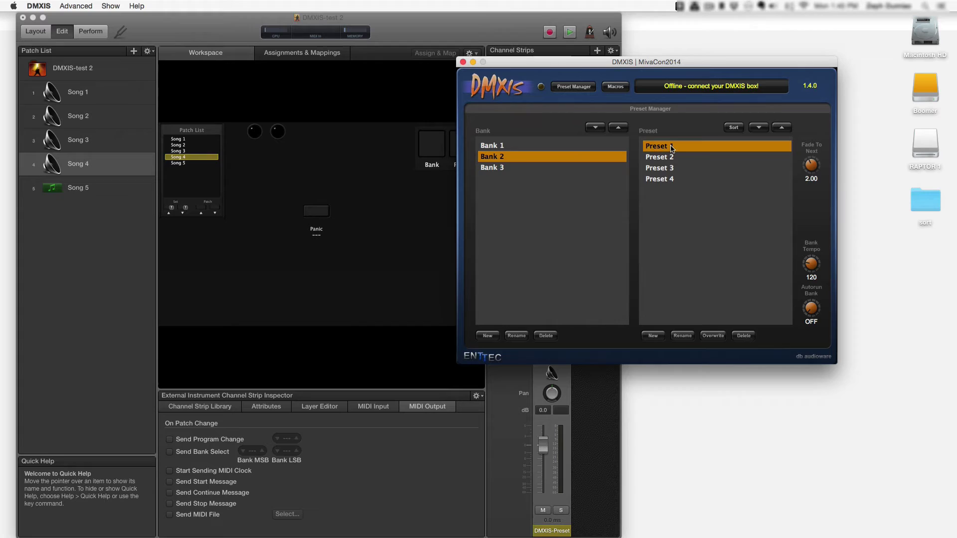
# In Layout mode, drag a 25 Note Keyboard from All Controls into the layout
pyautogui.click(312, 298)
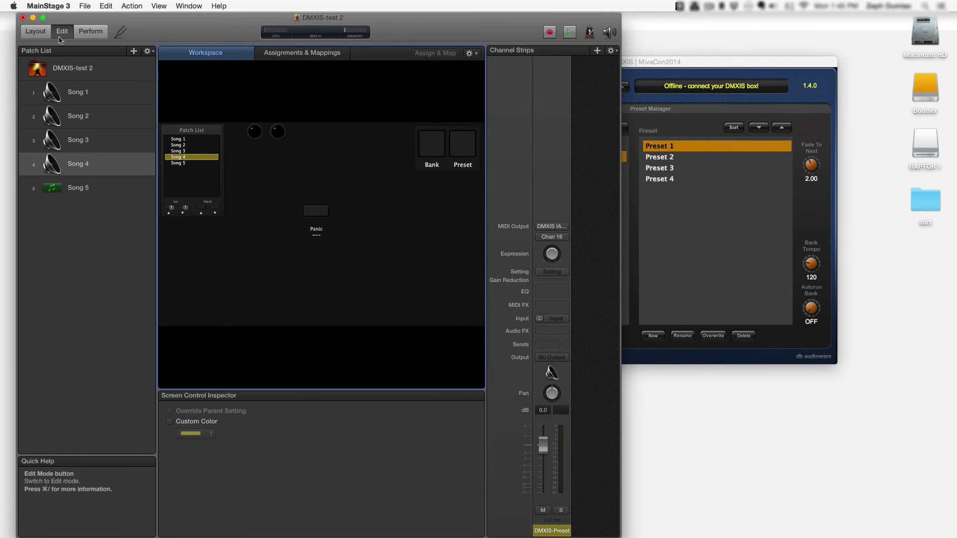
pyautogui.click(36, 31)
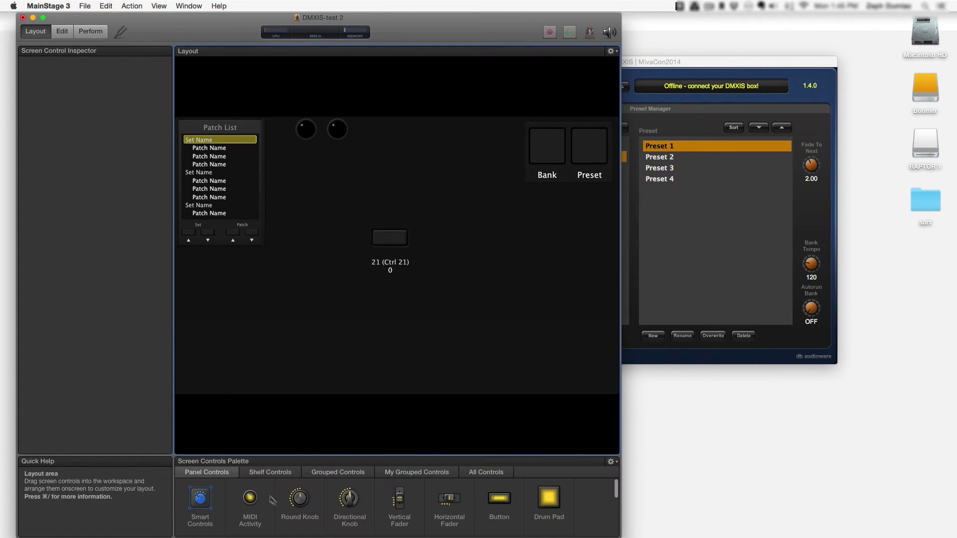
pyautogui.scroll(-10, 272, 500)
pyautogui.scroll(5, 281, 494)
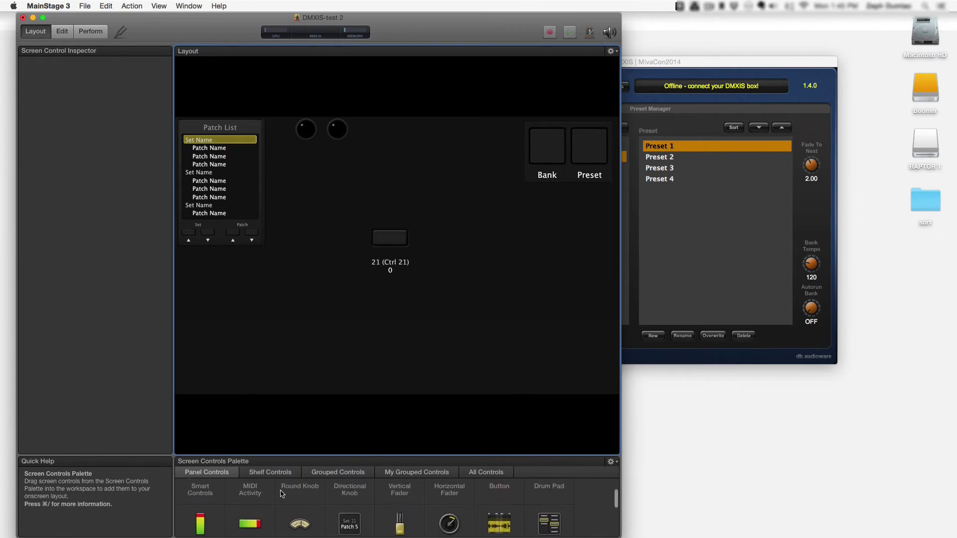
pyautogui.scroll(-3, 349, 496)
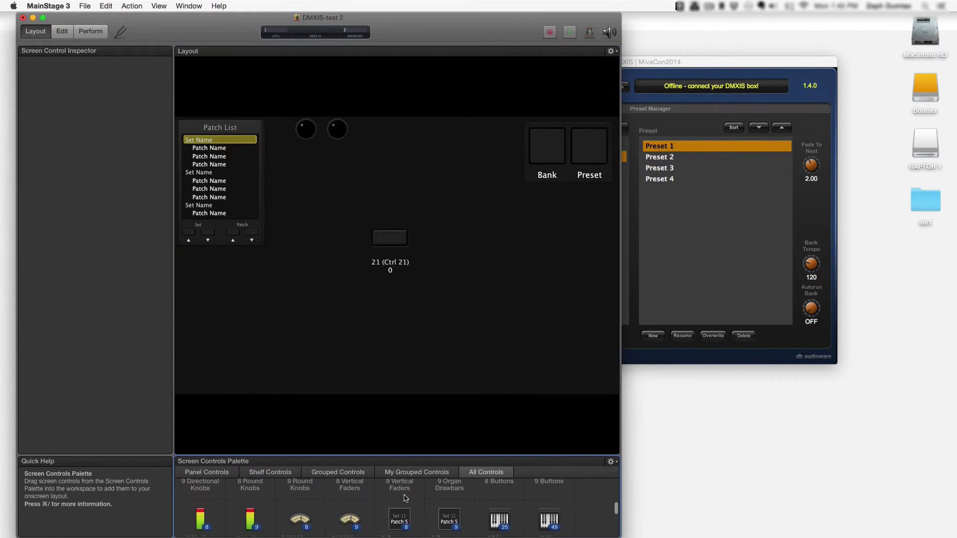
pyautogui.scroll(-2, 404, 498)
pyautogui.moveTo(500, 510); pyautogui.dragTo(492, 373)
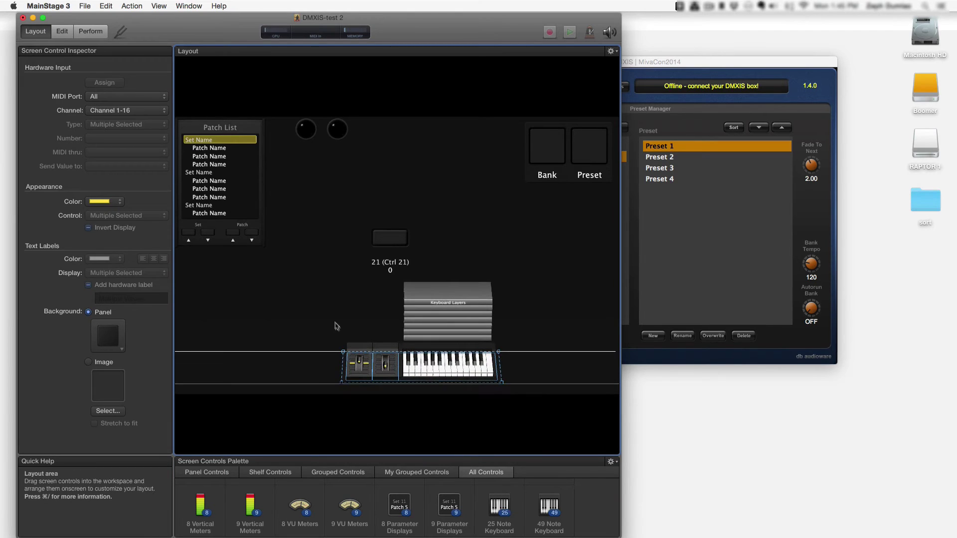
# Delete the keyboard's two attached faders and turn off Display keyboard layers
pyautogui.click(335, 326)
pyautogui.click(359, 362)
pyautogui.keyDown('shift'); pyautogui.click(377, 371); pyautogui.keyUp('shift')
pyautogui.press('Delete')
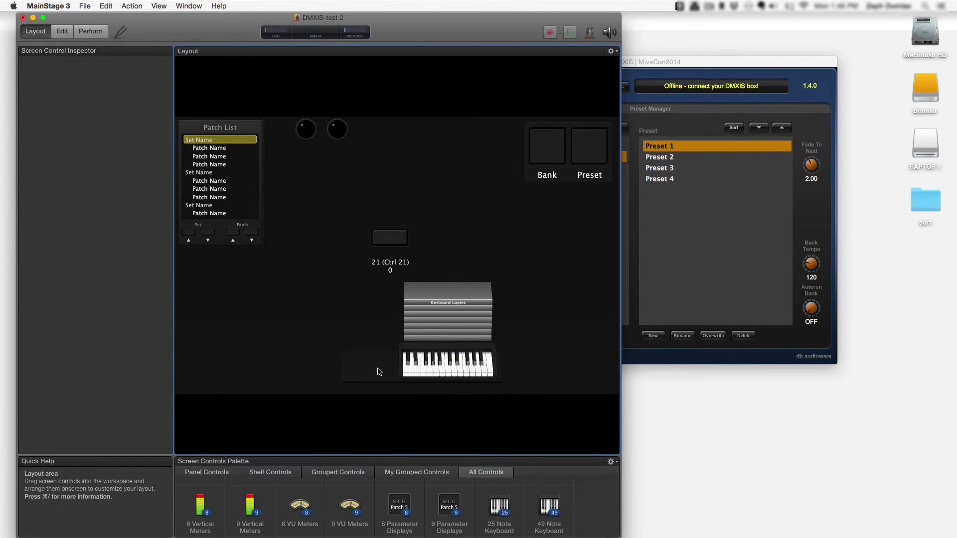
pyautogui.click(454, 354)
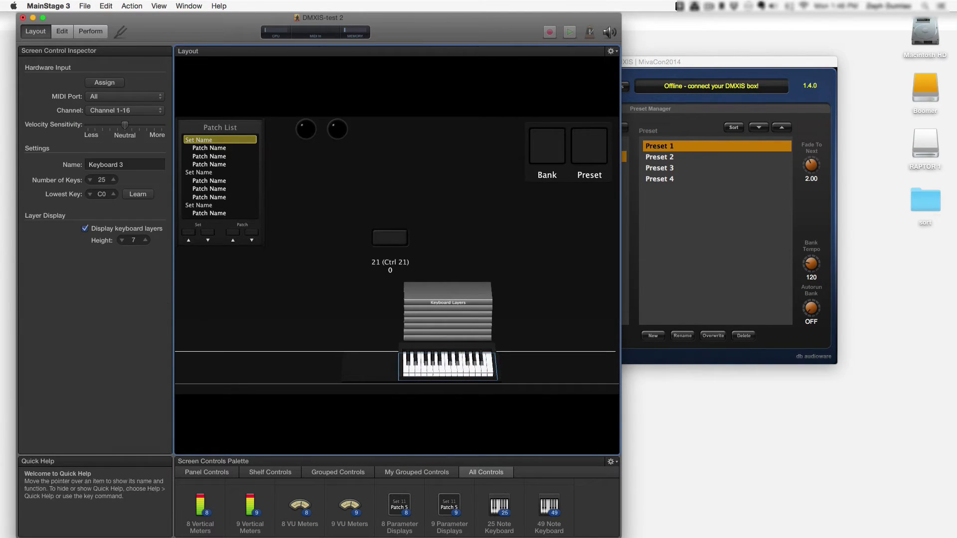
pyautogui.click(93, 229)
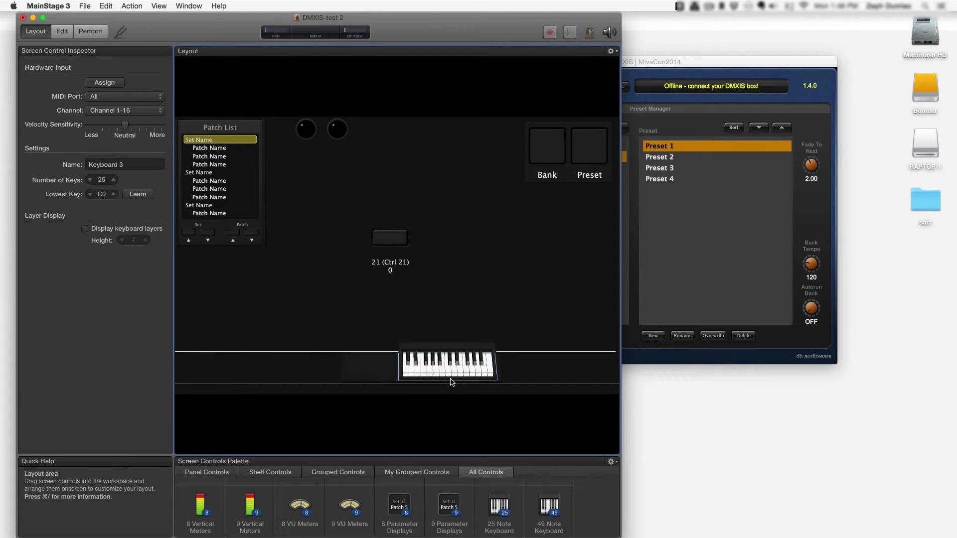
# Resize and raise the 25-key keyboard so its larger keys fill the lower layout
pyautogui.moveTo(451, 384); pyautogui.dragTo(573, 488)
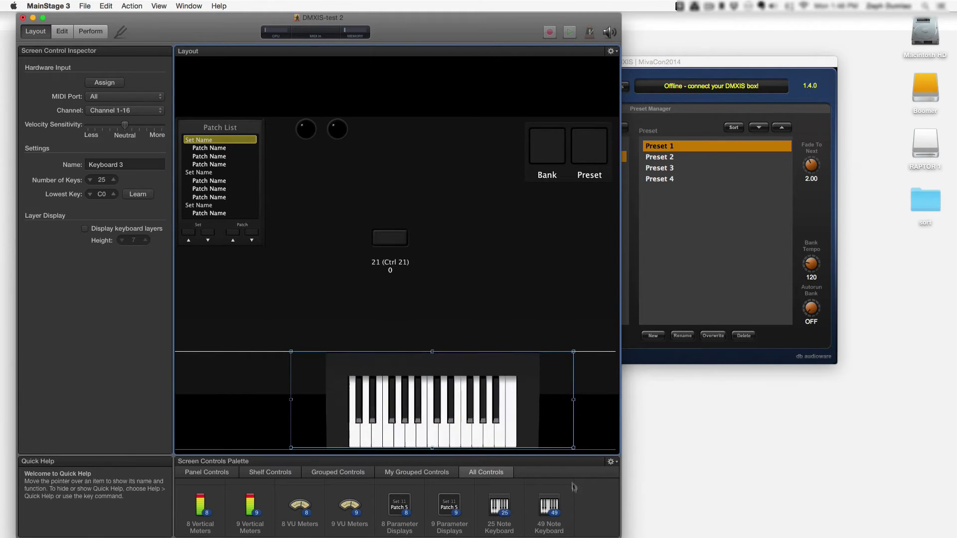
pyautogui.moveTo(253, 349); pyautogui.dragTo(250, 268)
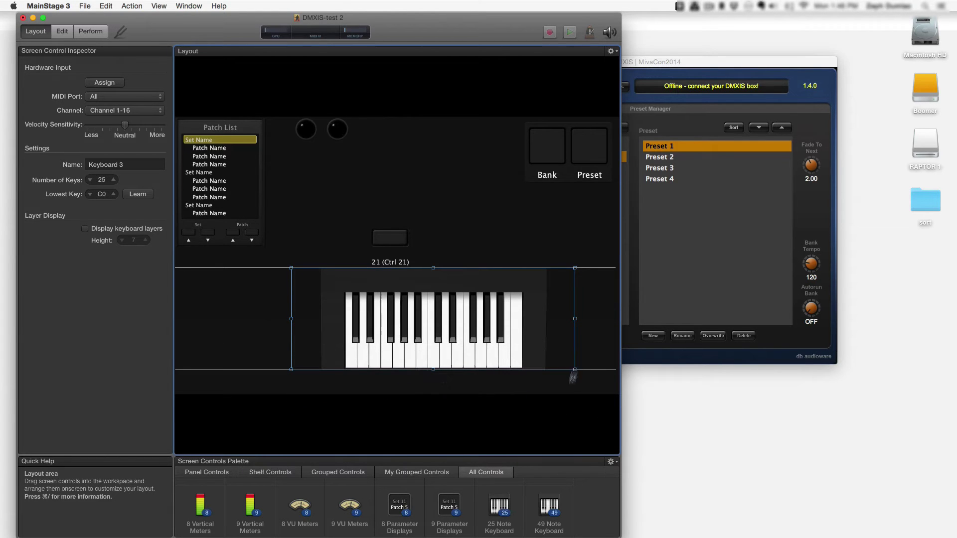
pyautogui.moveTo(573, 377); pyautogui.dragTo(575, 435)
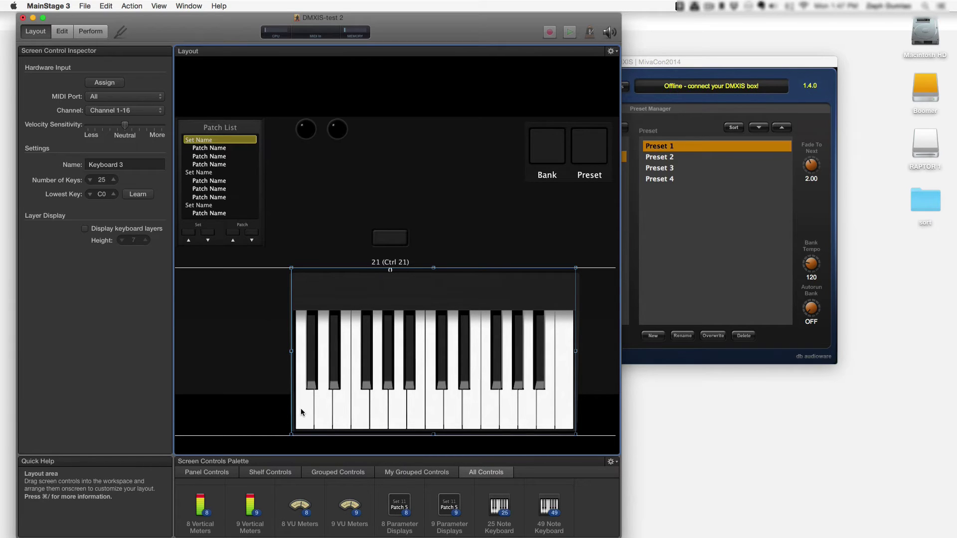
# Move DMXIS to the right edge and play successive low notes to step Bank 2 through Presets 2, 3 and 4
pyautogui.click(685, 64)
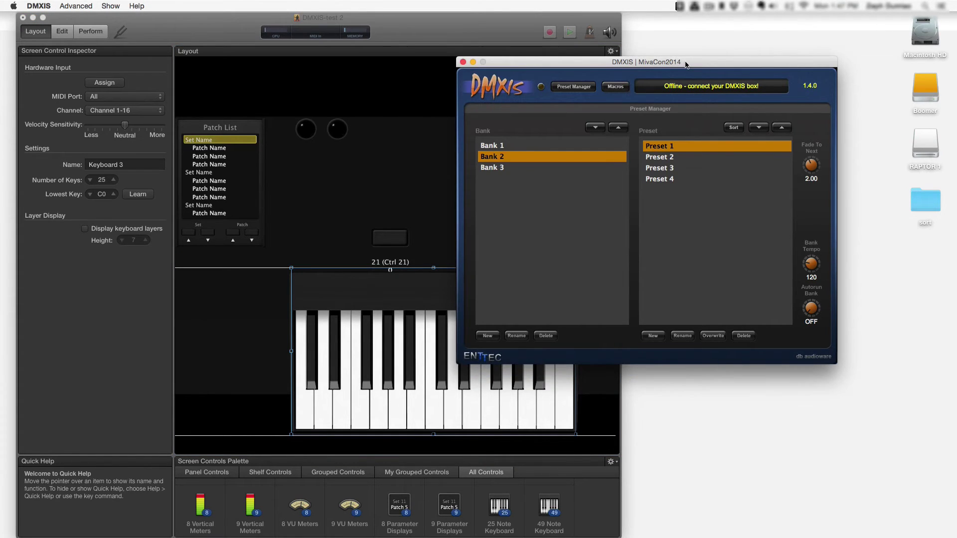
pyautogui.moveTo(685, 63); pyautogui.dragTo(807, 38)
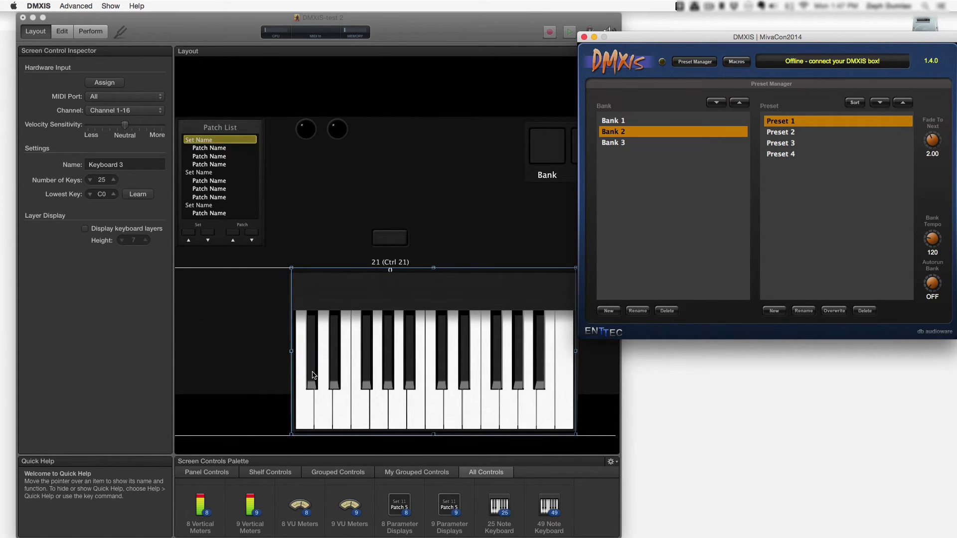
pyautogui.click(797, 134)
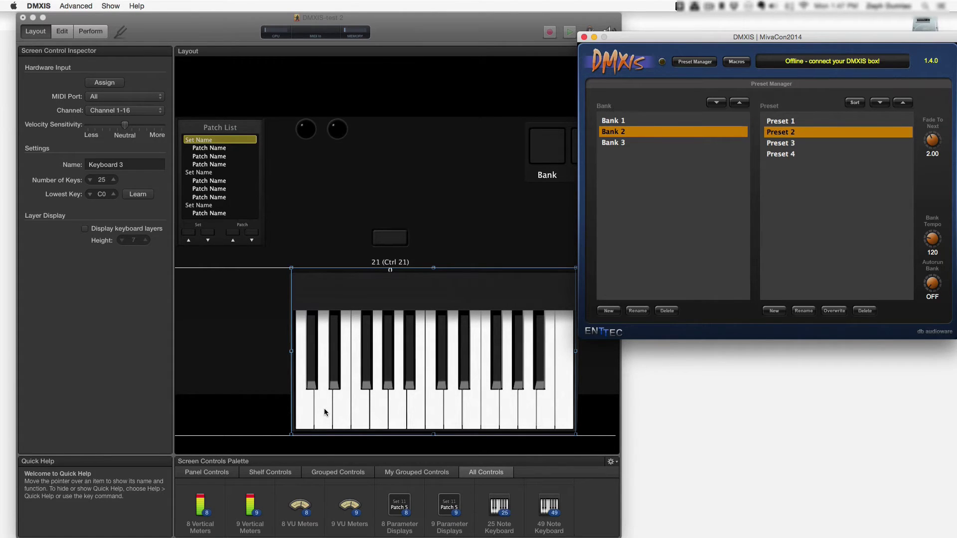
pyautogui.click(324, 412)
pyautogui.click(793, 147)
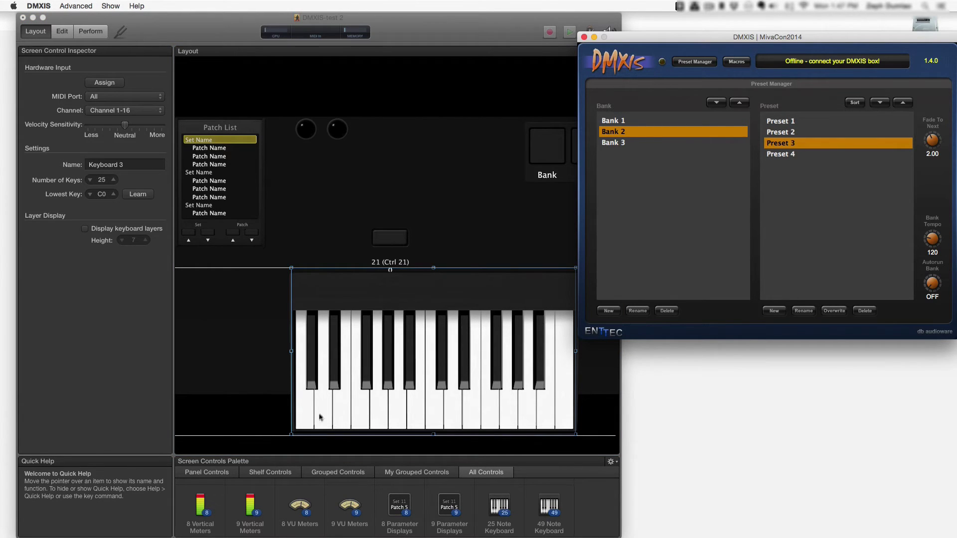
pyautogui.click(334, 371)
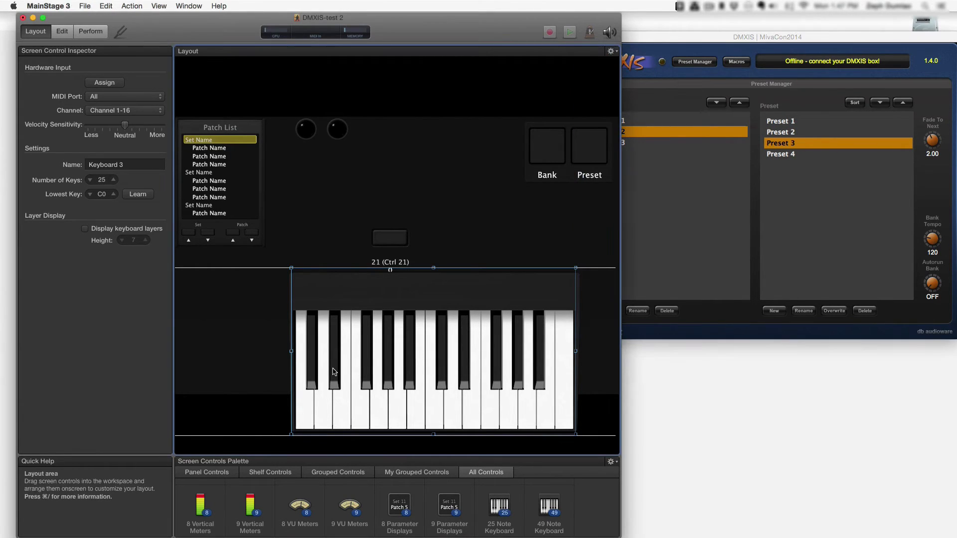
pyautogui.click(790, 156)
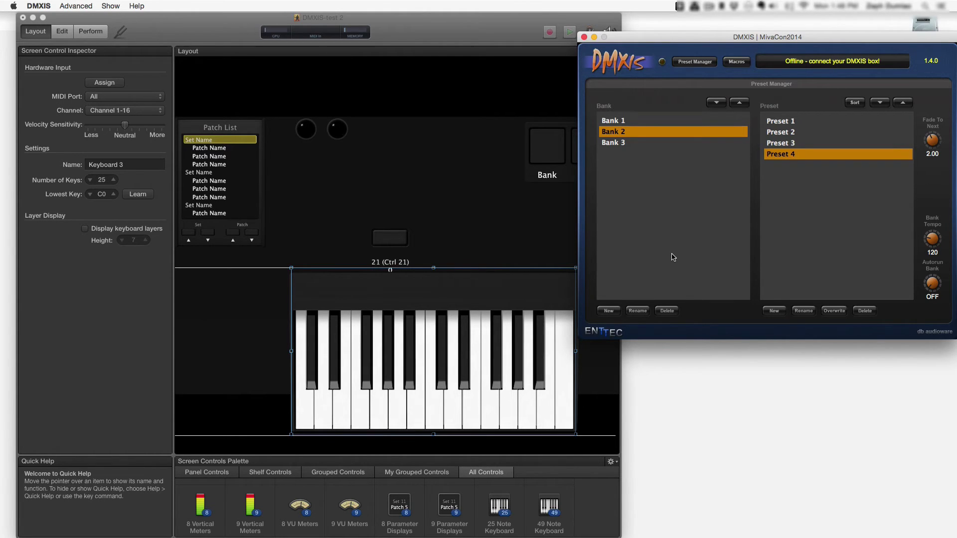
# Delete the 25-key keyboard and inspect the Bank and Preset pads, the Preset pad showing note C#-2
pyautogui.click(240, 320)
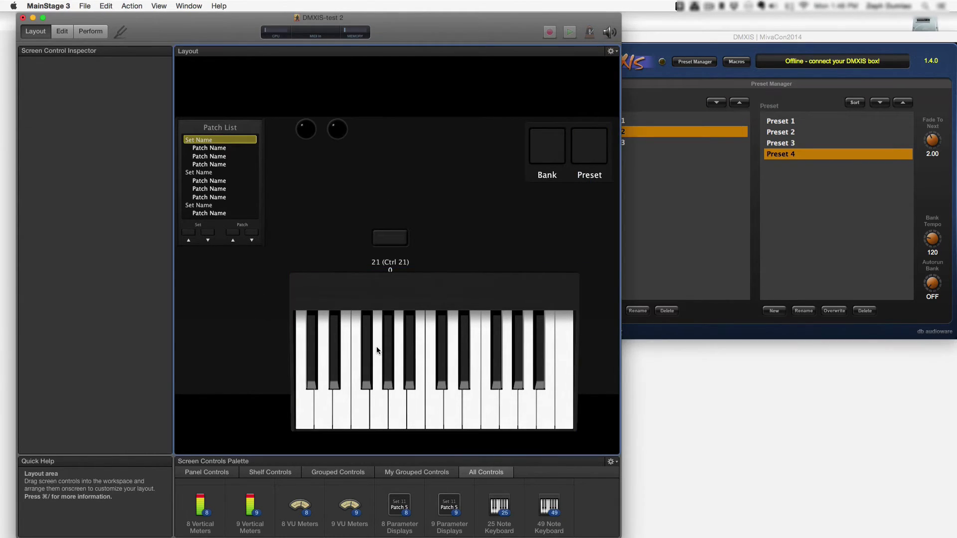
pyautogui.click(375, 349)
pyautogui.press('Delete')
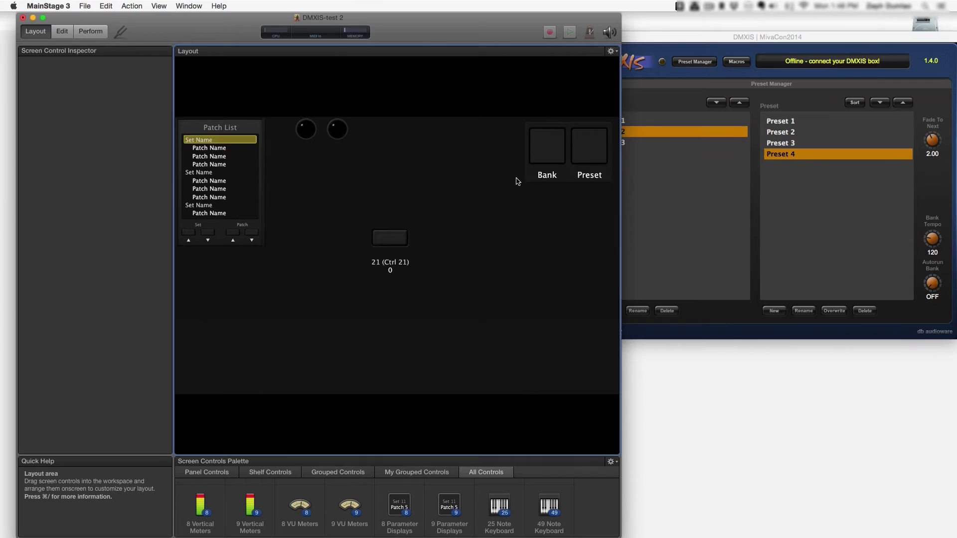
pyautogui.click(553, 145)
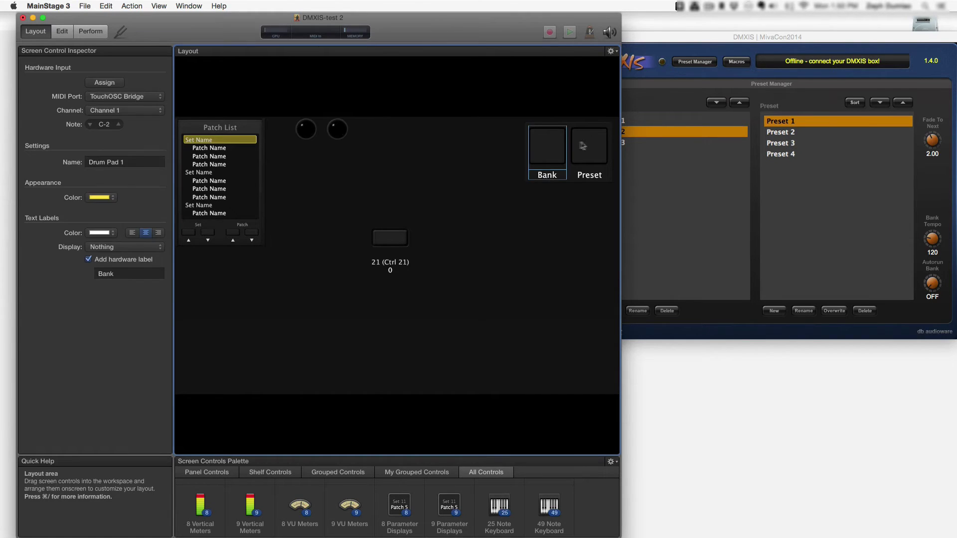
pyautogui.click(590, 145)
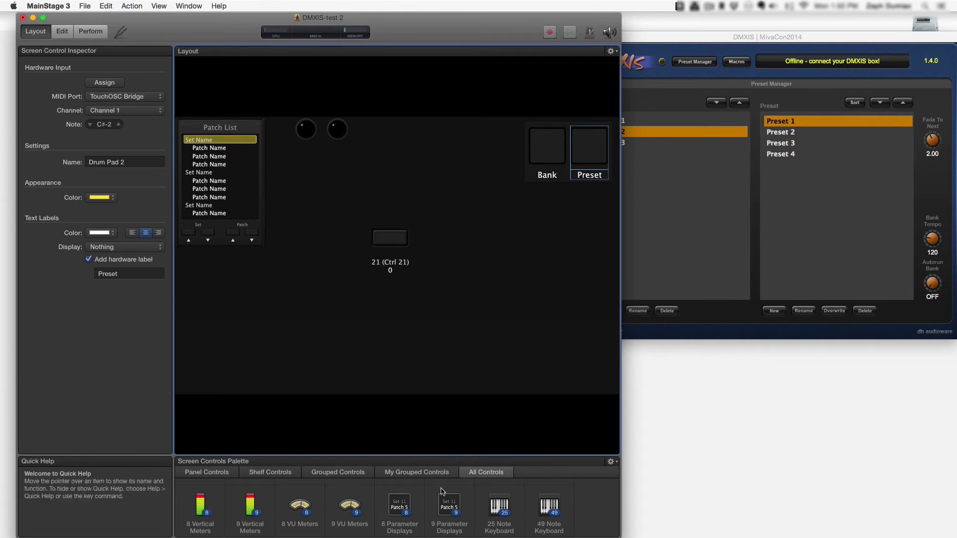
# Drag the Layout/Palette divider up to give the screen controls palette more room
pyautogui.click(453, 453)
pyautogui.moveTo(453, 454); pyautogui.dragTo(454, 344)
pyautogui.scroll(-3, 377, 454)
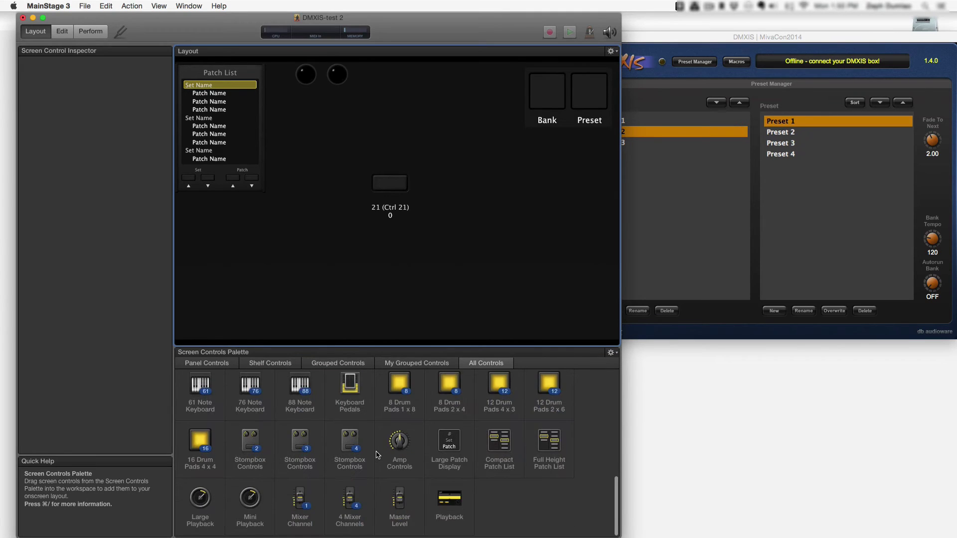
pyautogui.scroll(10, 377, 454)
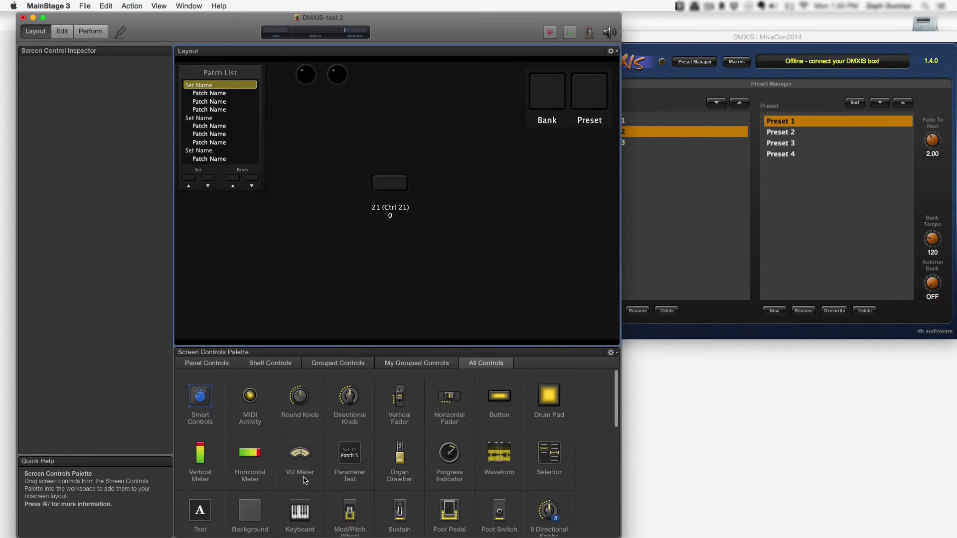
# Add a trial Button at the layout's top right, then delete it again
pyautogui.moveTo(499, 395); pyautogui.dragTo(496, 97)
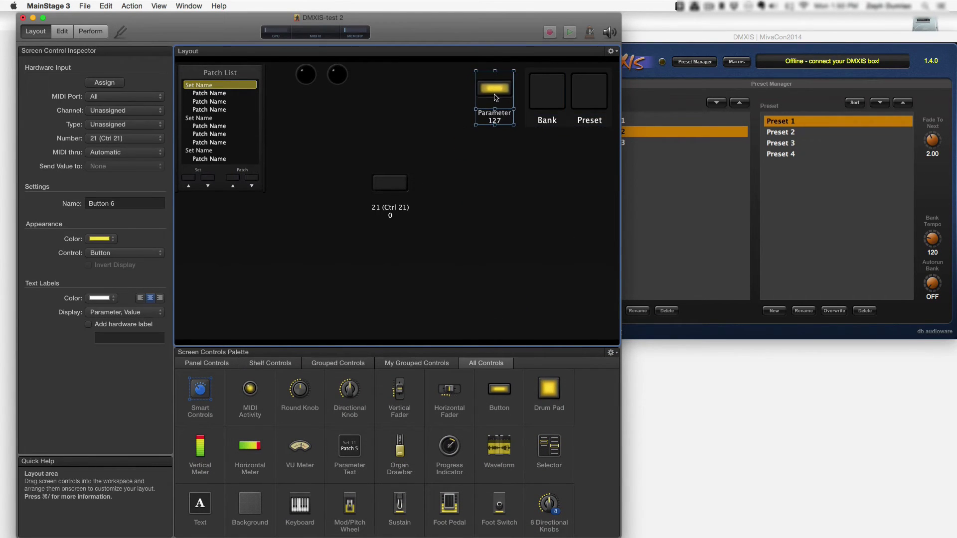
pyautogui.click(548, 237)
pyautogui.click(553, 84)
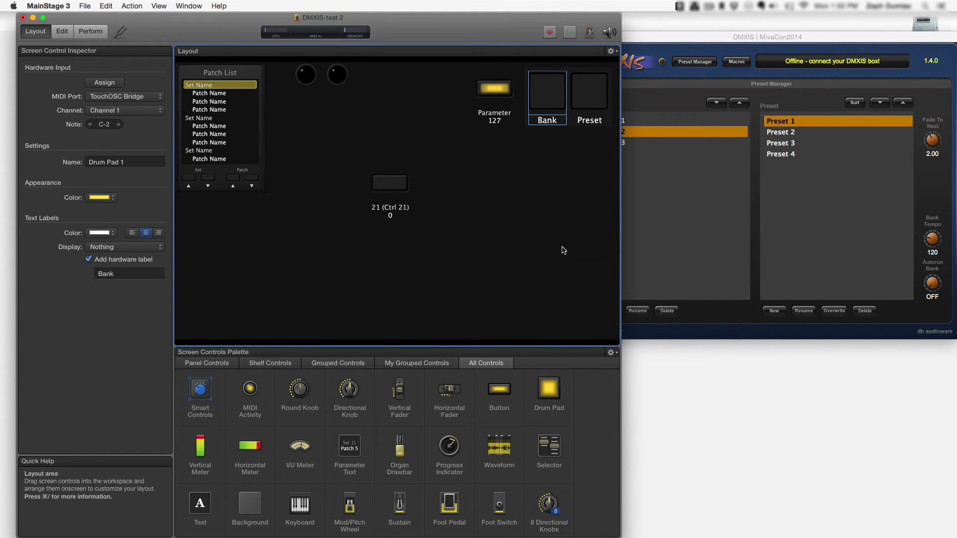
pyautogui.click(553, 246)
pyautogui.click(497, 90)
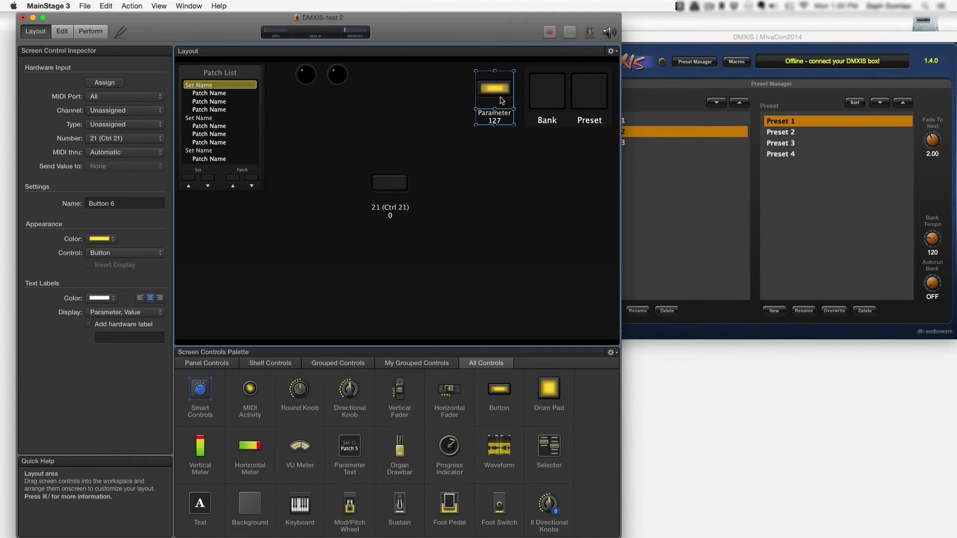
pyautogui.press('Delete')
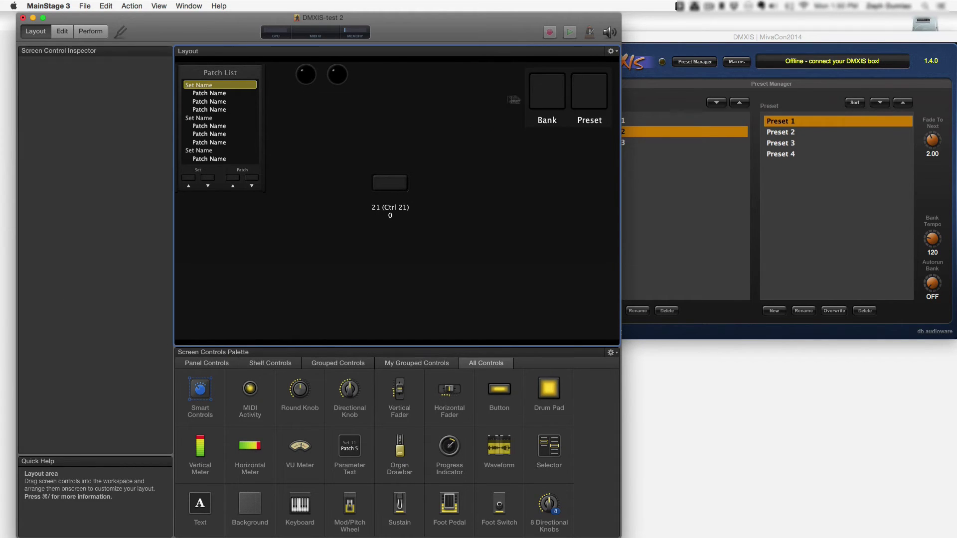
pyautogui.click(561, 90)
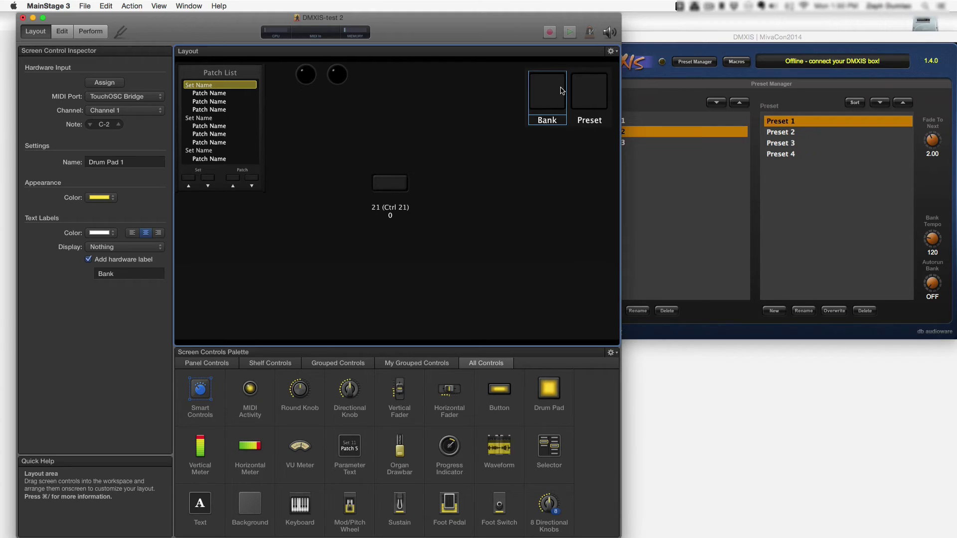
pyautogui.click(435, 178)
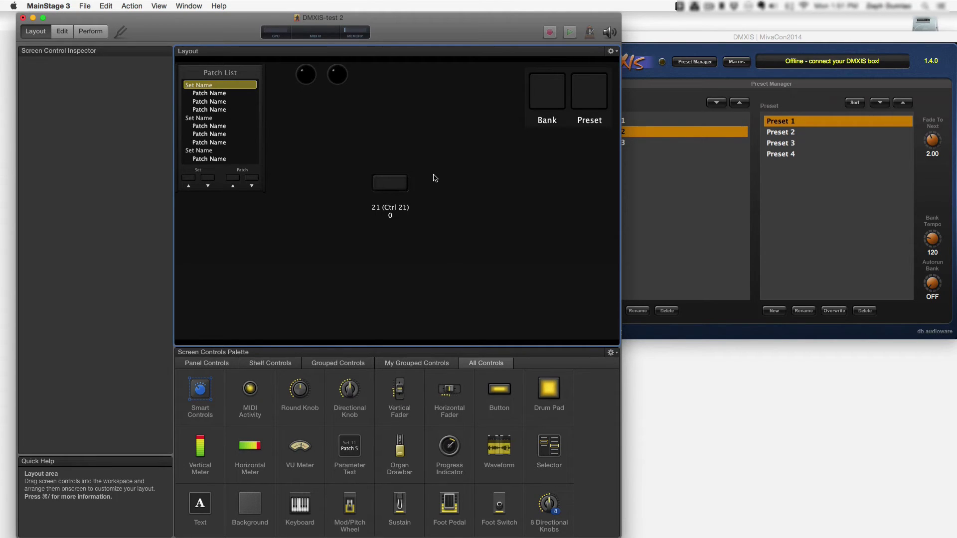
# Check Audio MIDI Setup, then inspect MIDI settings of the next-patch button, second knob and Ctrl 21 button
pyautogui.press('super+Tab')
pyautogui.press('super+Tab')
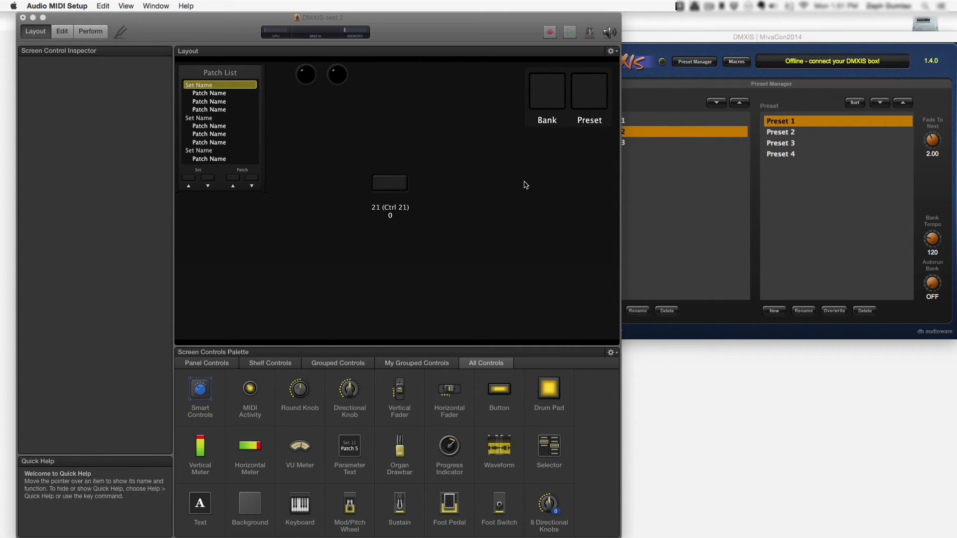
pyautogui.click(252, 178)
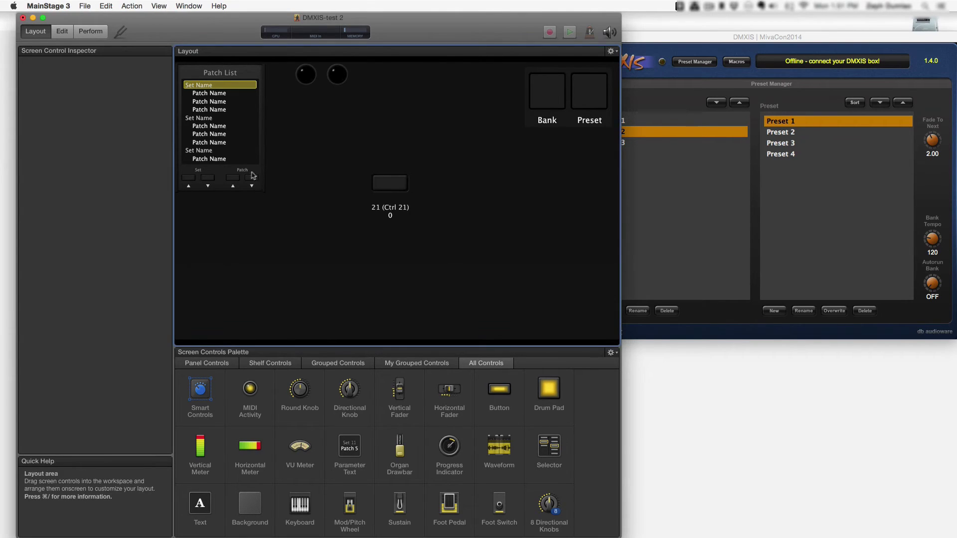
pyautogui.click(251, 178)
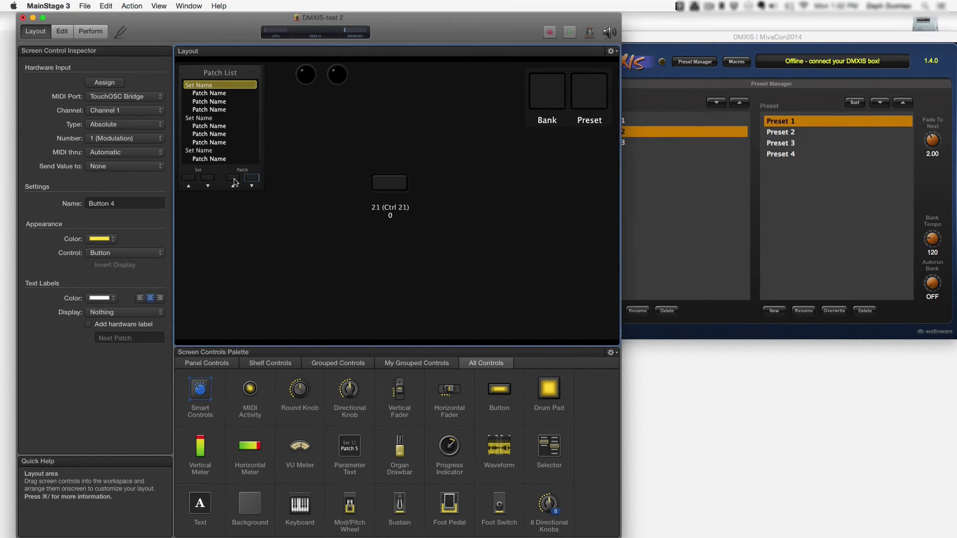
pyautogui.click(317, 69)
pyautogui.click(337, 75)
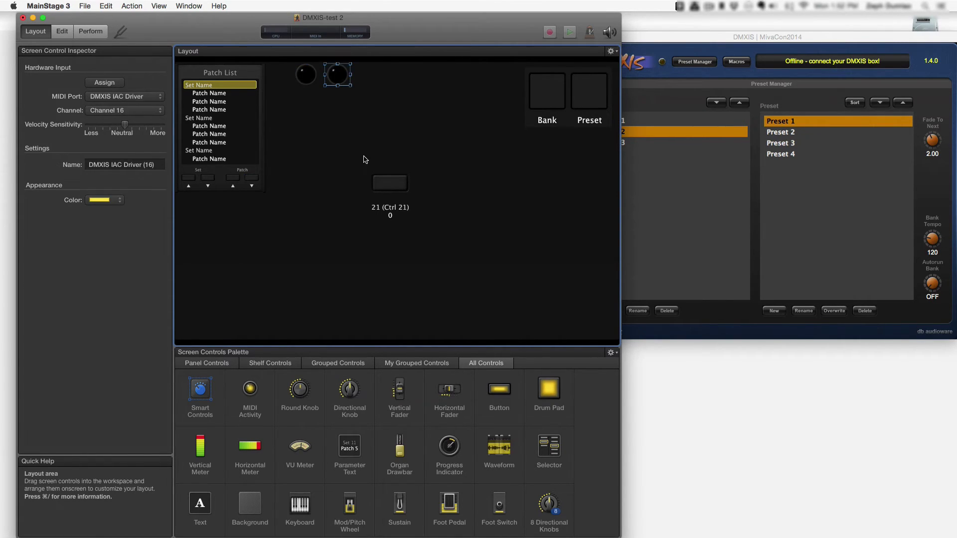
pyautogui.click(383, 183)
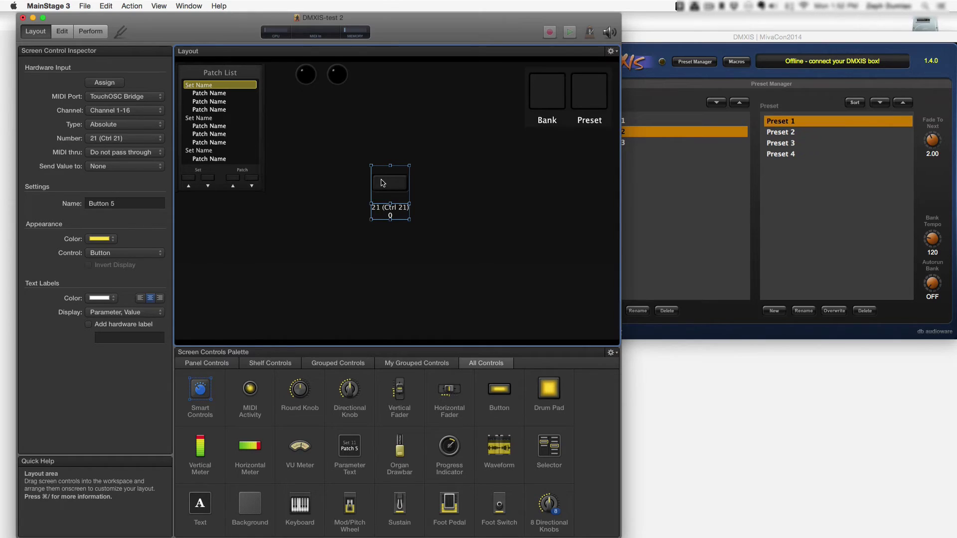
# Keep Button 5's MIDI port on TouchOSC Bridge, receiving controller 21
pyautogui.click(117, 97)
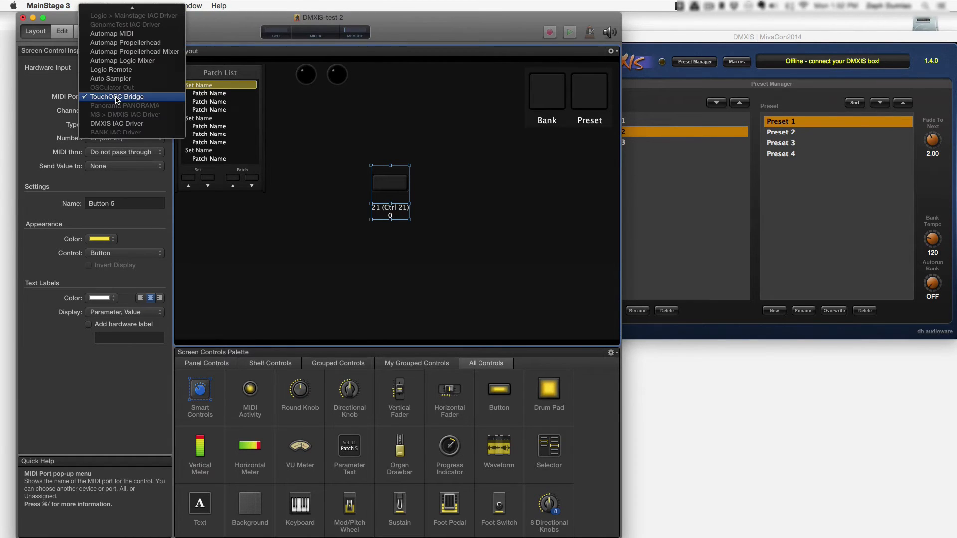
pyautogui.click(117, 99)
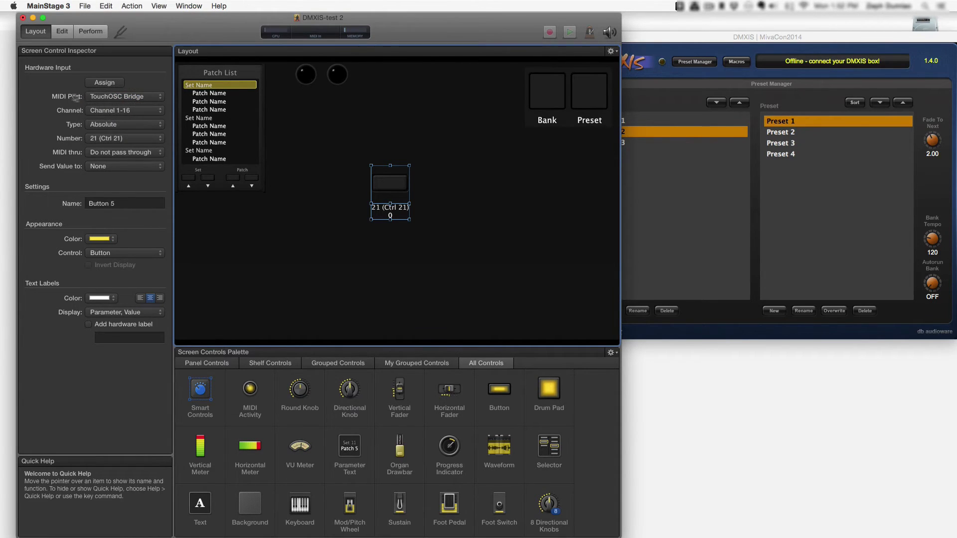
pyautogui.click(123, 98)
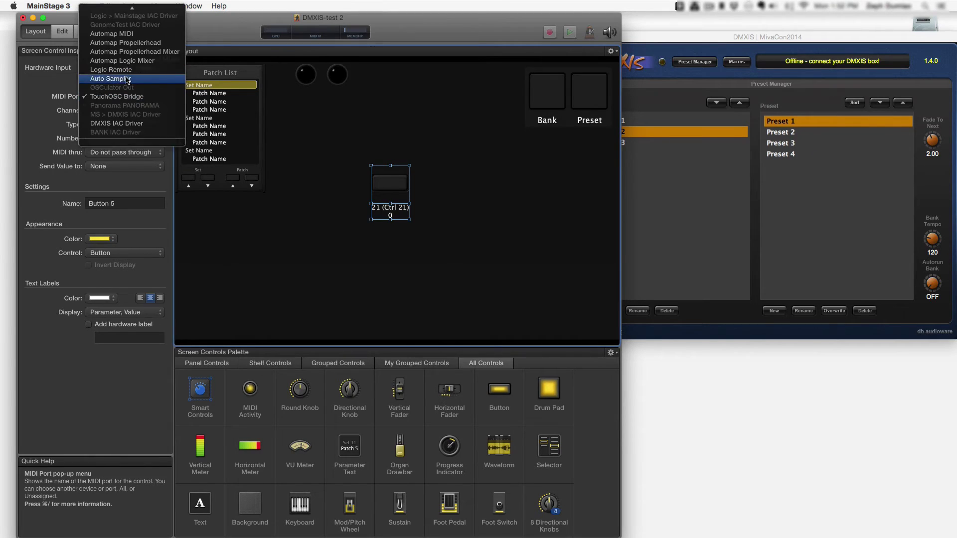
pyautogui.moveTo(110, 8)
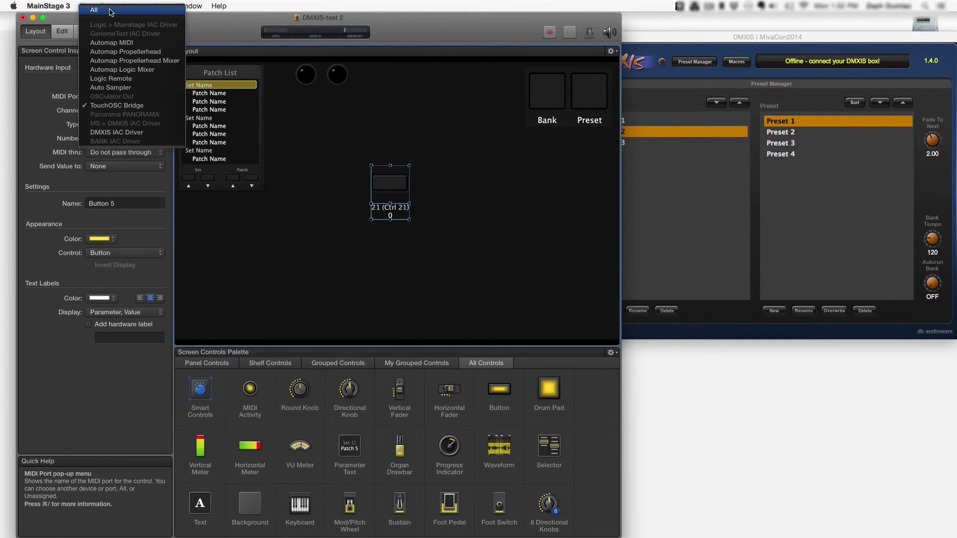
pyautogui.click(336, 132)
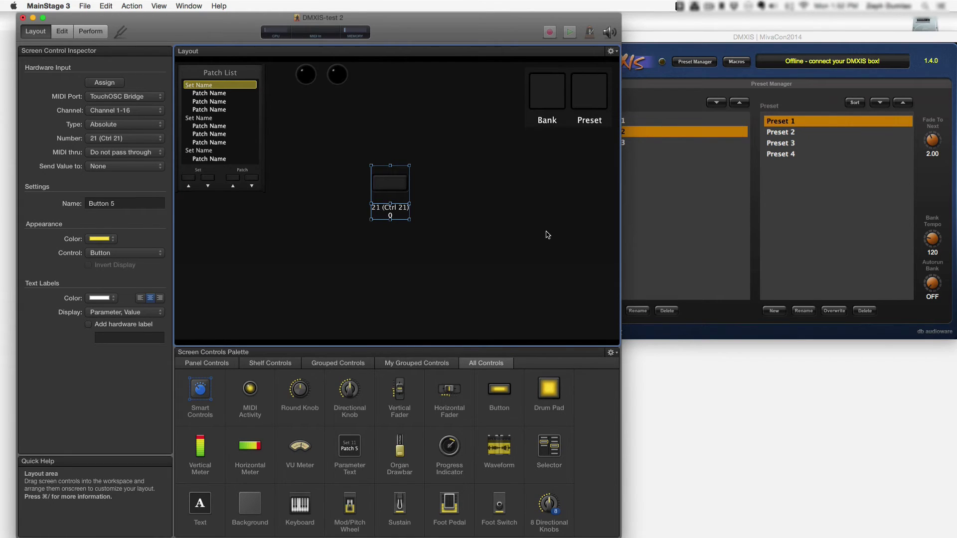
pyautogui.click(115, 97)
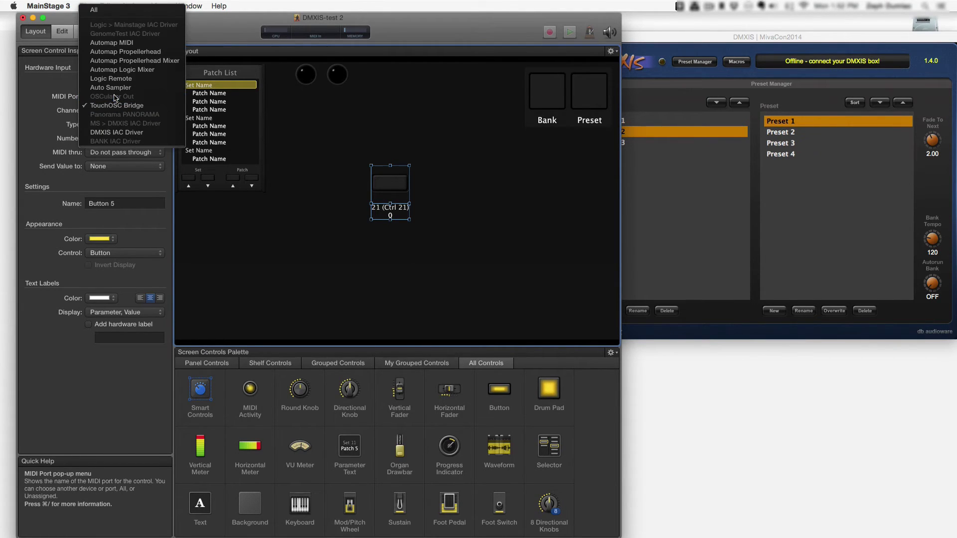
pyautogui.click(71, 103)
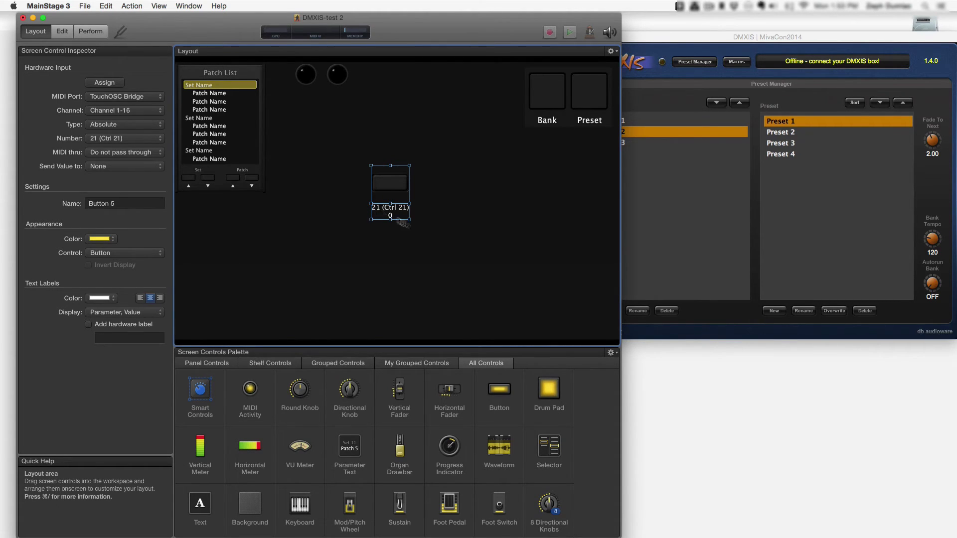
# Marquee-select the patch list, knobs and button, deselect them, and switch to Edit mode
pyautogui.click(403, 223)
pyautogui.moveTo(523, 257); pyautogui.dragTo(174, 63)
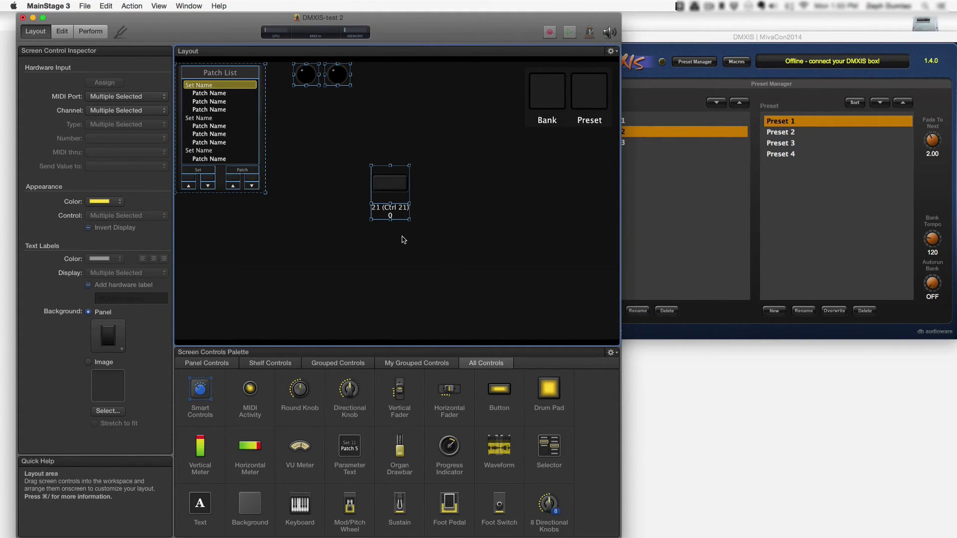
pyautogui.click(454, 305)
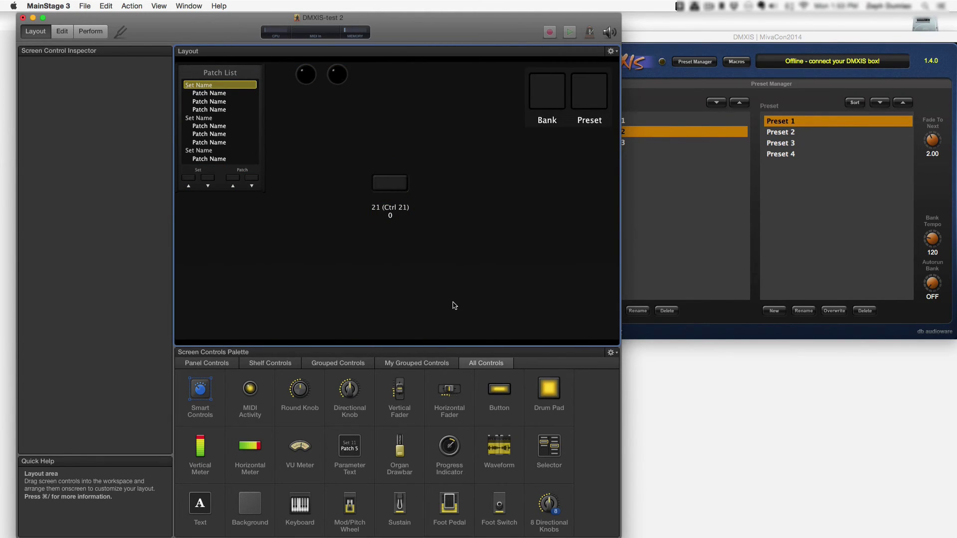
pyautogui.click(61, 32)
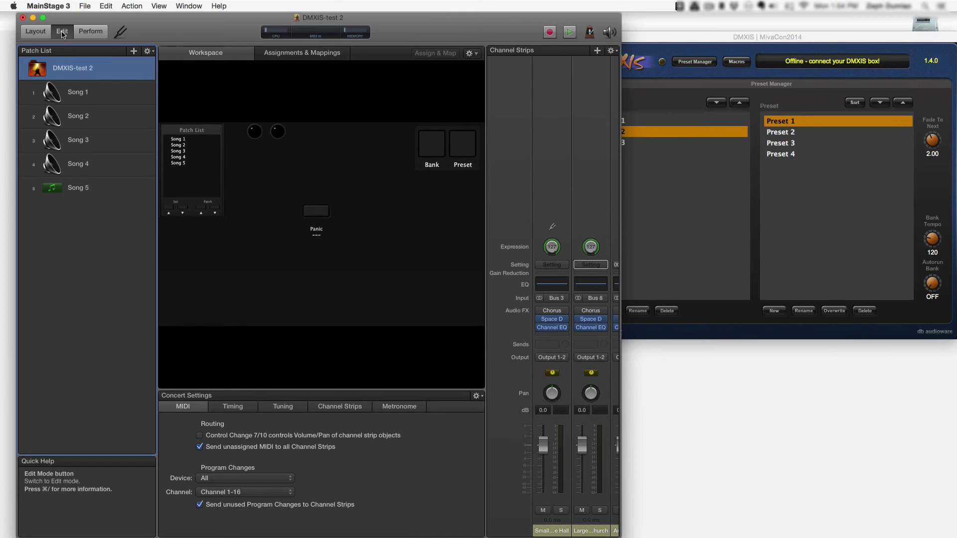
# Check the program changes of Song 1 through Song 5, ending back on Song 1
pyautogui.click(114, 90)
pyautogui.click(115, 118)
pyautogui.click(115, 141)
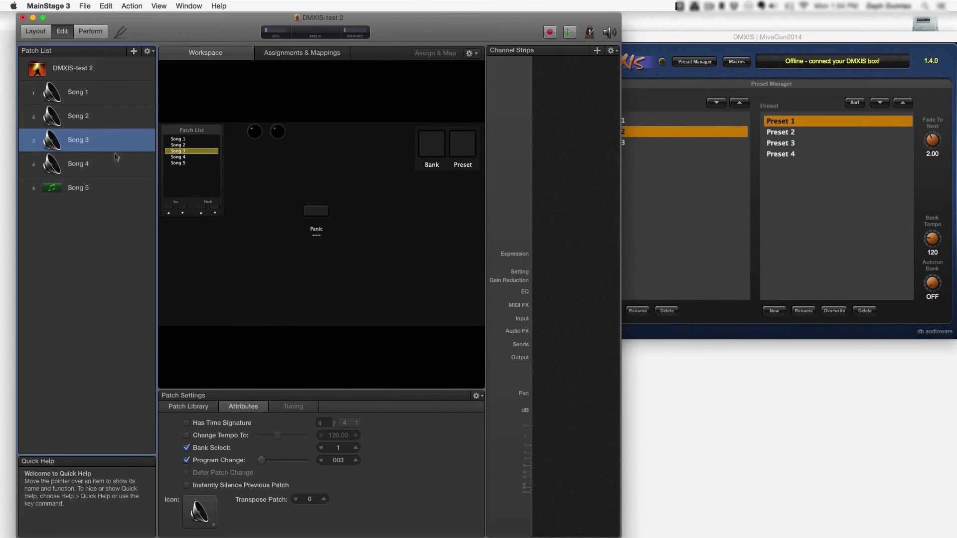
pyautogui.click(116, 166)
pyautogui.click(118, 185)
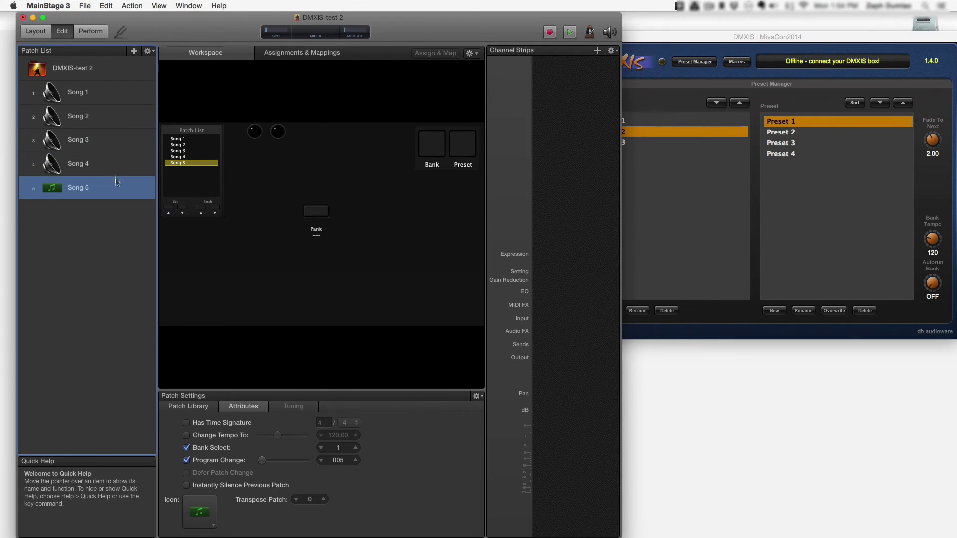
pyautogui.click(118, 91)
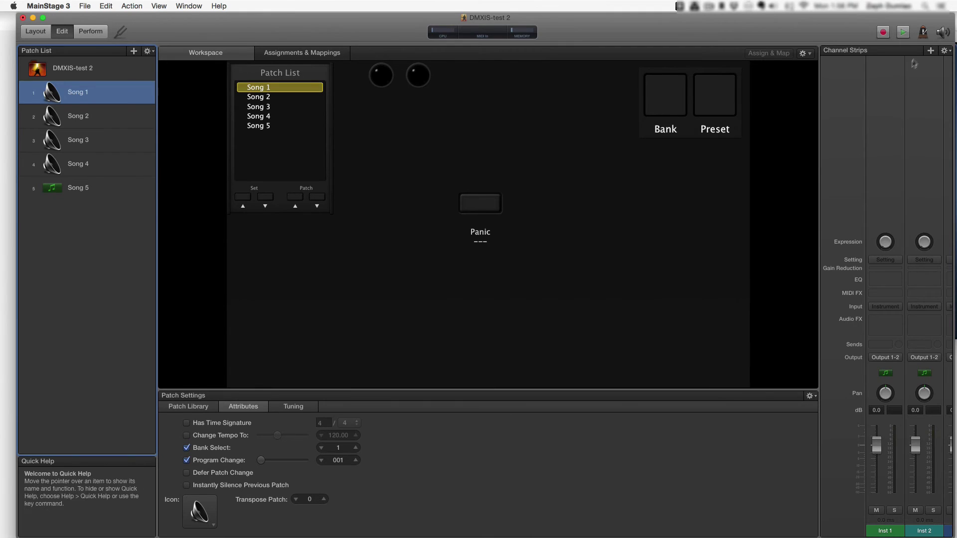
# Add an External Instrument channel strip with MIDI input None and output DMXIS IAC Driver
pyautogui.click(931, 50)
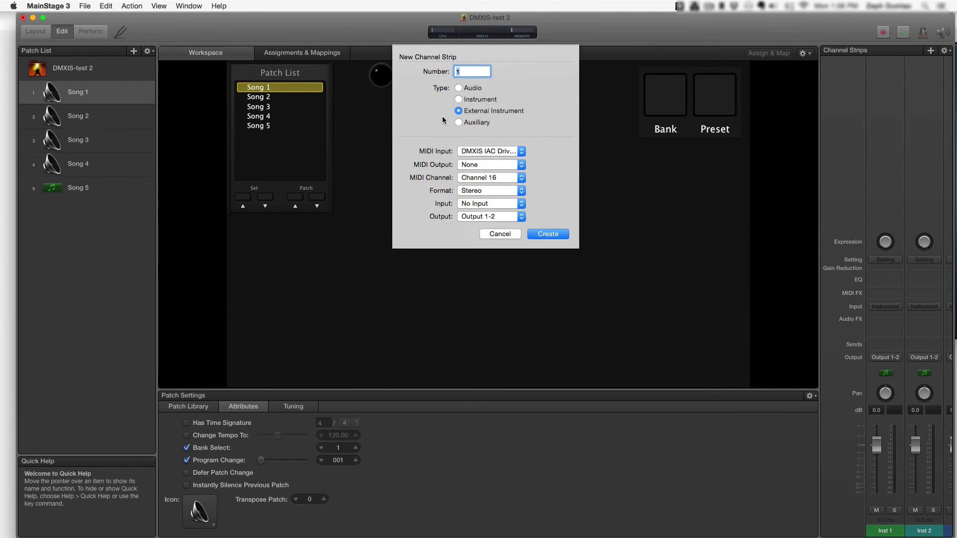
pyautogui.click(470, 151)
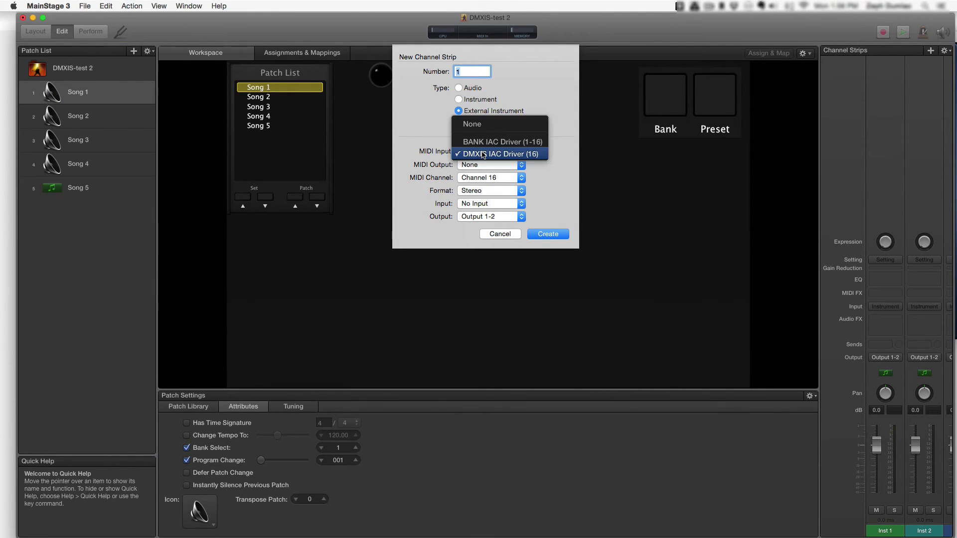
pyautogui.click(479, 125)
pyautogui.click(476, 165)
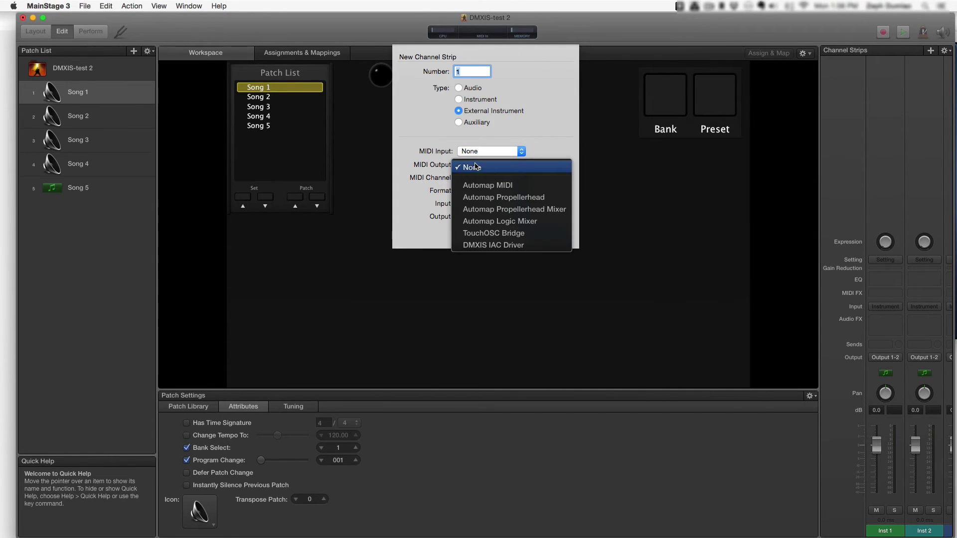
pyautogui.click(506, 249)
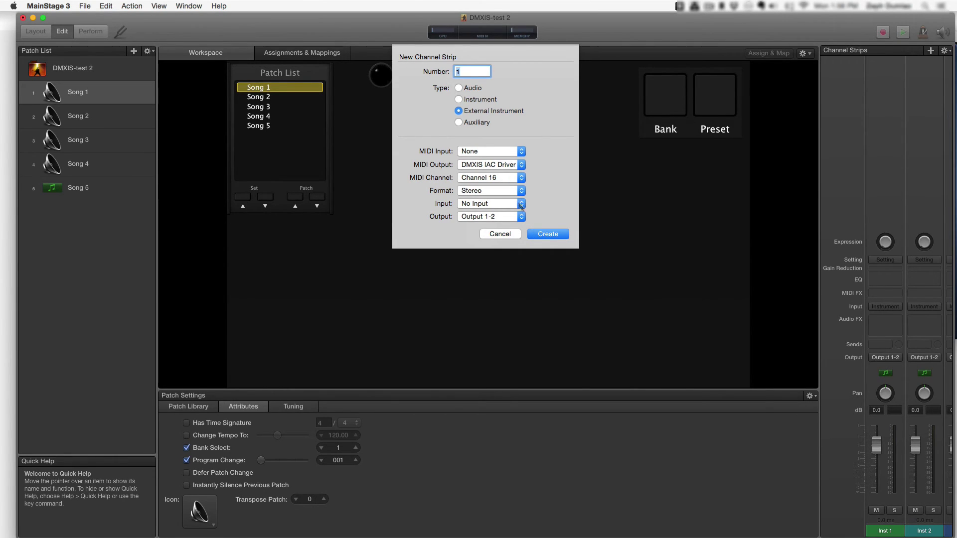
# Create the Ext. Inst 1 strip, move it to first position, and rename it 'DMXIS Preset'
pyautogui.click(562, 238)
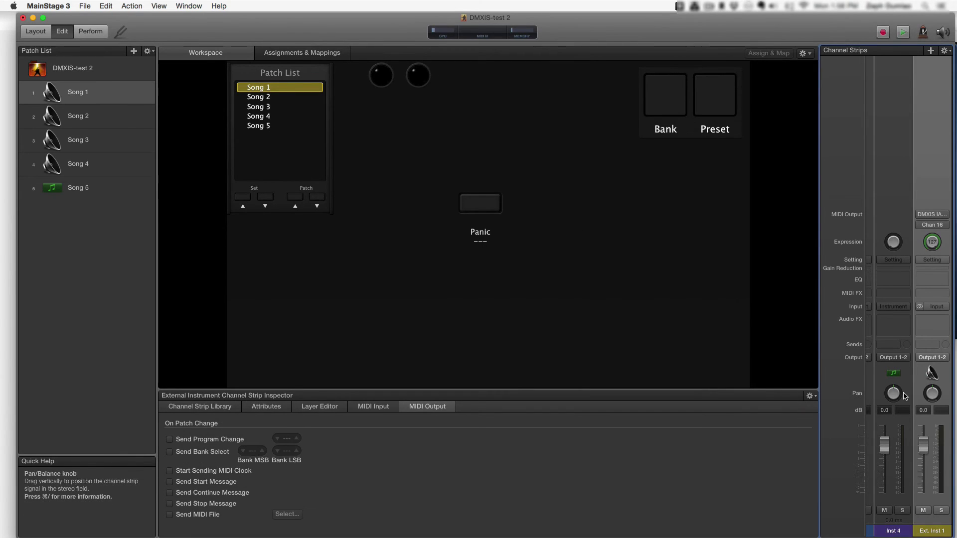
pyautogui.doubleClick(936, 182)
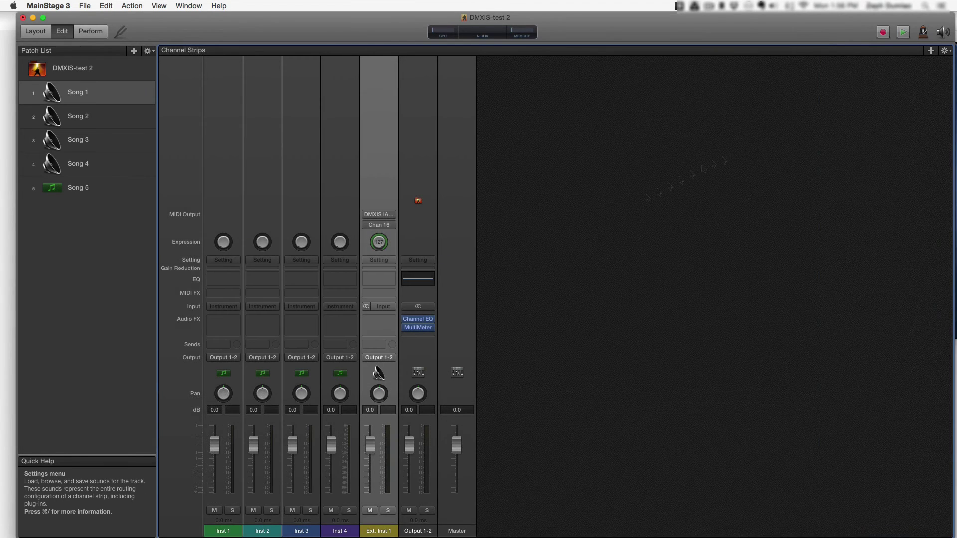
pyautogui.moveTo(390, 533); pyautogui.dragTo(227, 535)
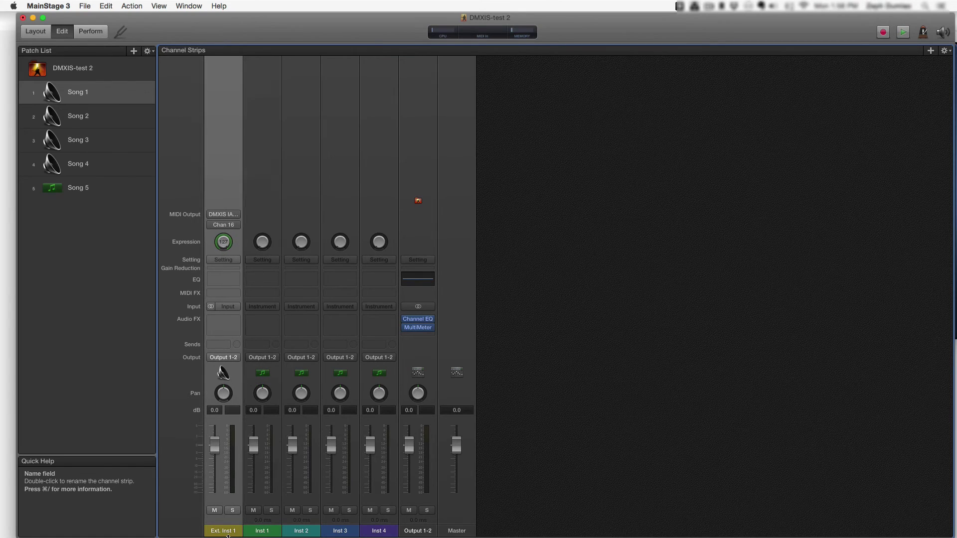
pyautogui.doubleClick(223, 531)
pyautogui.write('DM')
pyautogui.write('XIS')
pyautogui.write(' P')
pyautogui.write('reset')
pyautogui.press('Return')
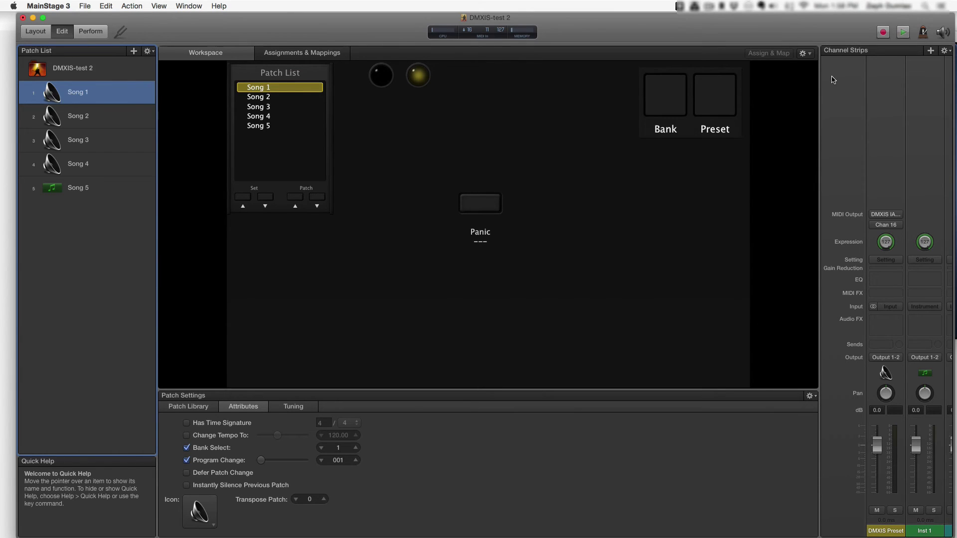
# Select the DMXIS Preset strip and keep its MIDI Input keyboard at None
pyautogui.click(897, 82)
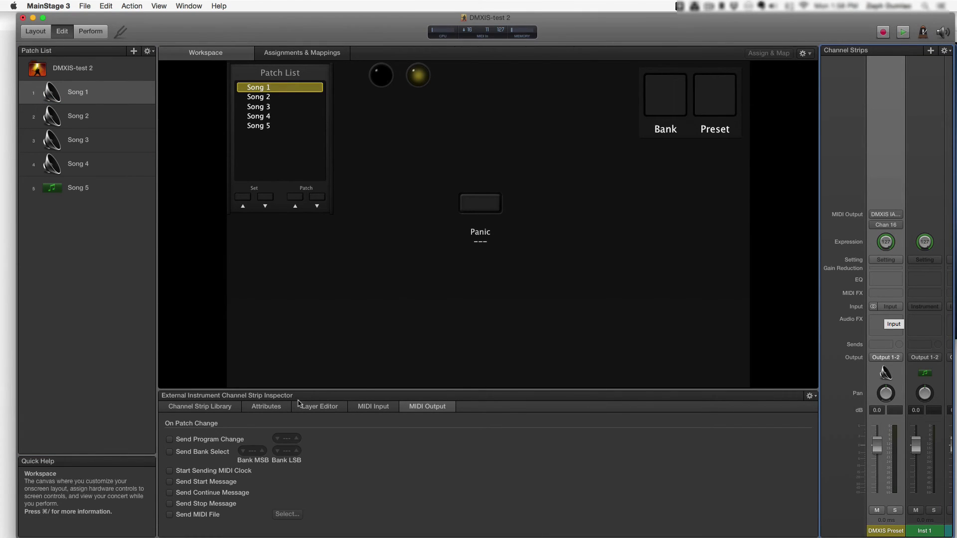
pyautogui.click(255, 407)
pyautogui.click(200, 407)
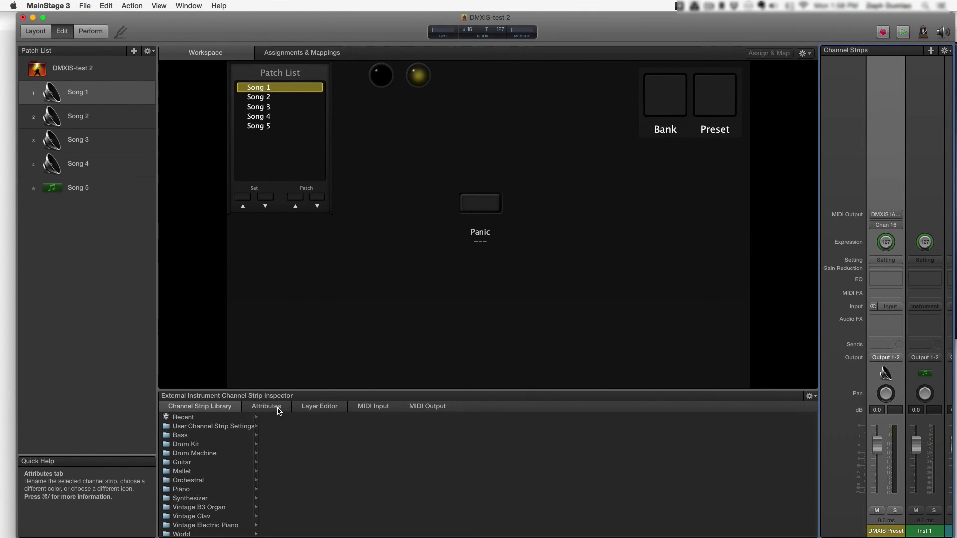
pyautogui.click(341, 408)
pyautogui.click(371, 408)
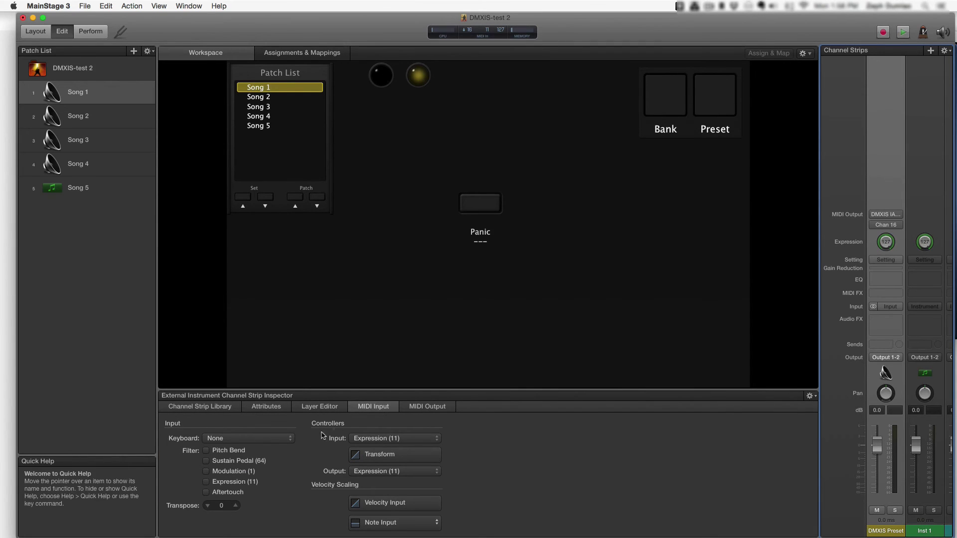
pyautogui.click(253, 438)
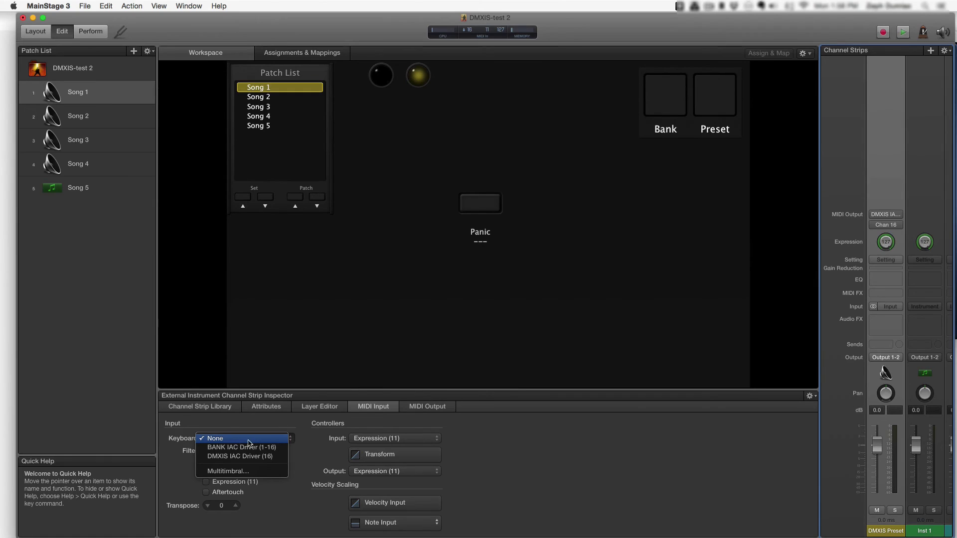
pyautogui.click(231, 438)
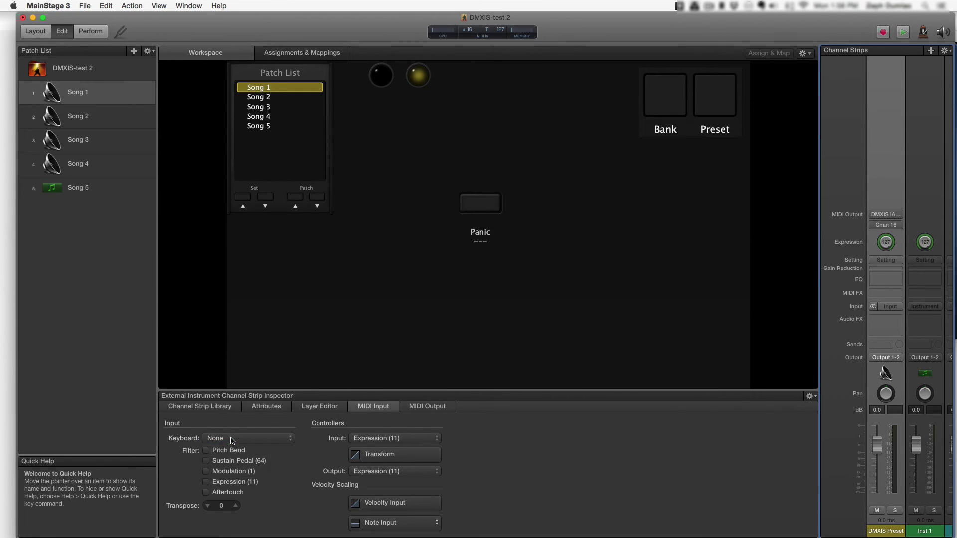
# Tick the input filters for pitch bend, sustain, modulation, expression and aftertouch
pyautogui.click(207, 451)
pyautogui.click(206, 460)
pyautogui.click(207, 471)
pyautogui.click(206, 482)
pyautogui.click(208, 493)
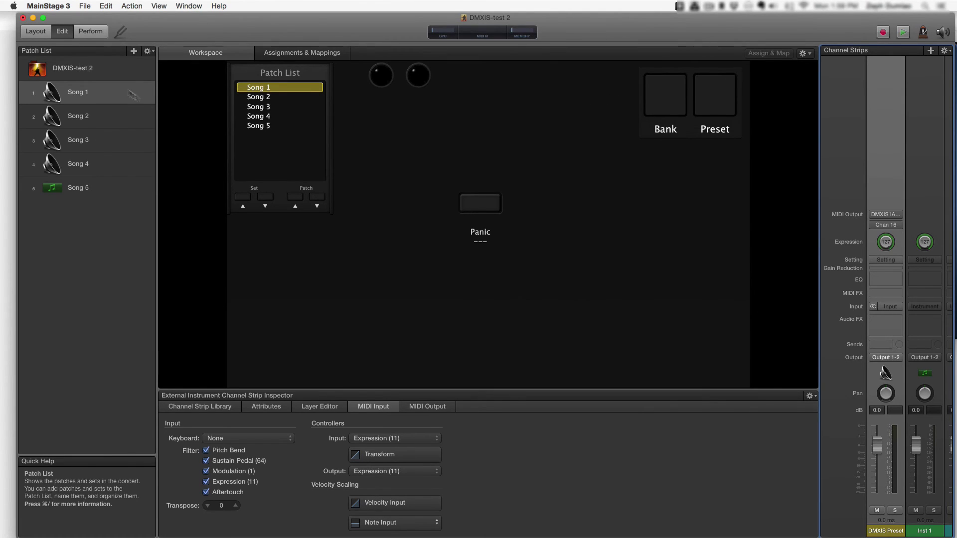
pyautogui.click(120, 119)
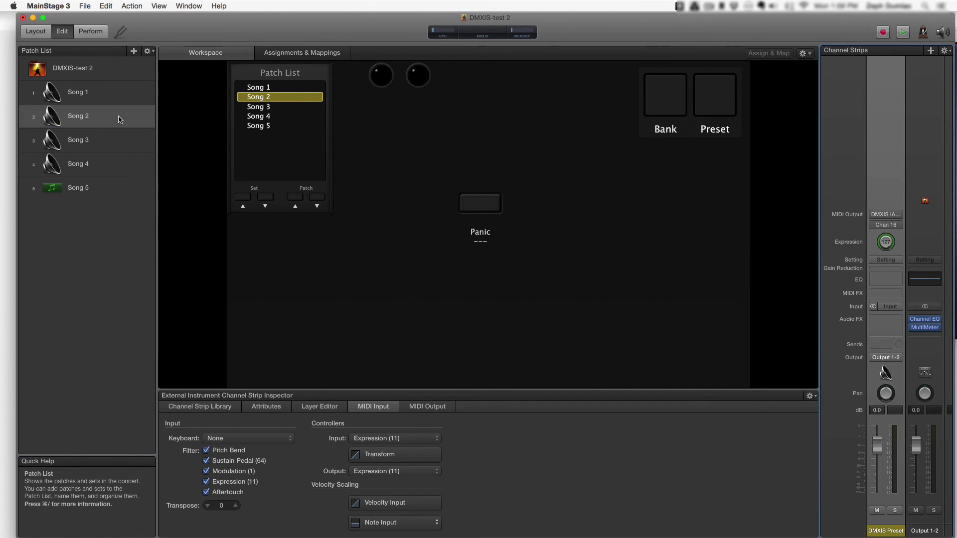
pyautogui.click(76, 141)
pyautogui.click(99, 165)
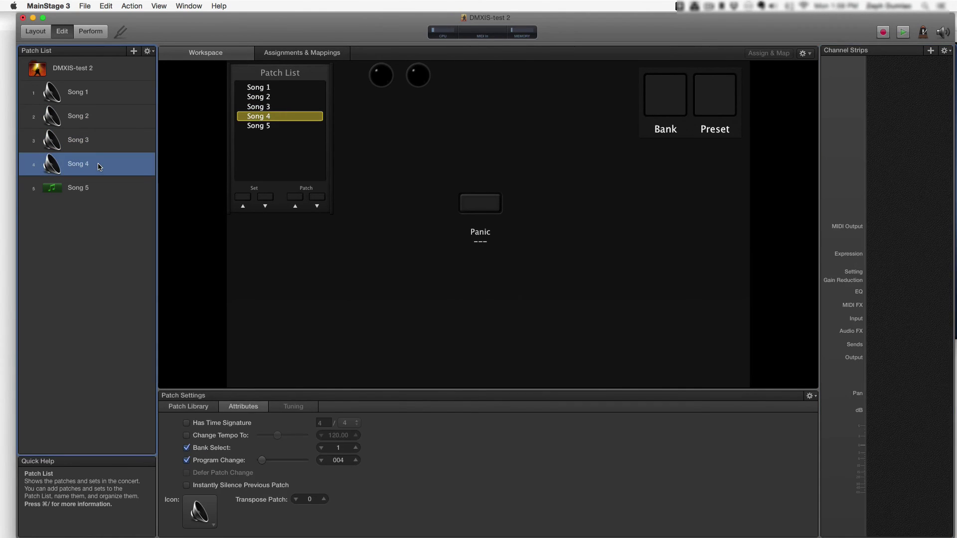
pyautogui.click(98, 189)
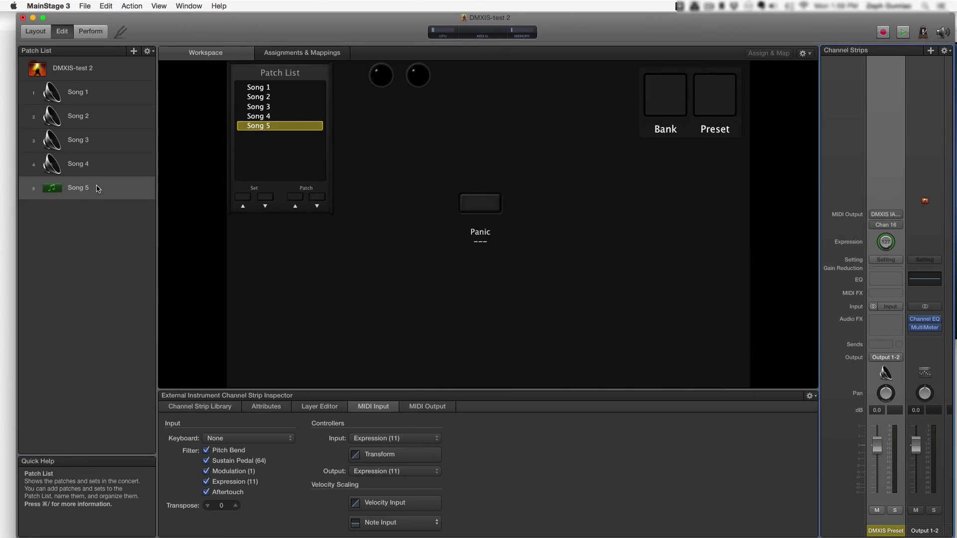
pyautogui.click(114, 95)
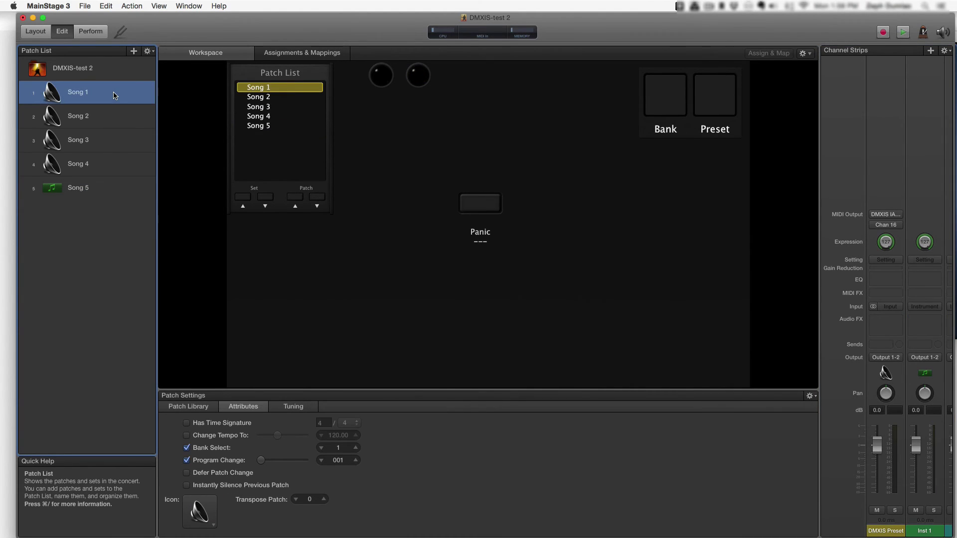
# Map the Preset pad to MIDI note C-2 on the DMXIS Preset strip
pyautogui.click(715, 100)
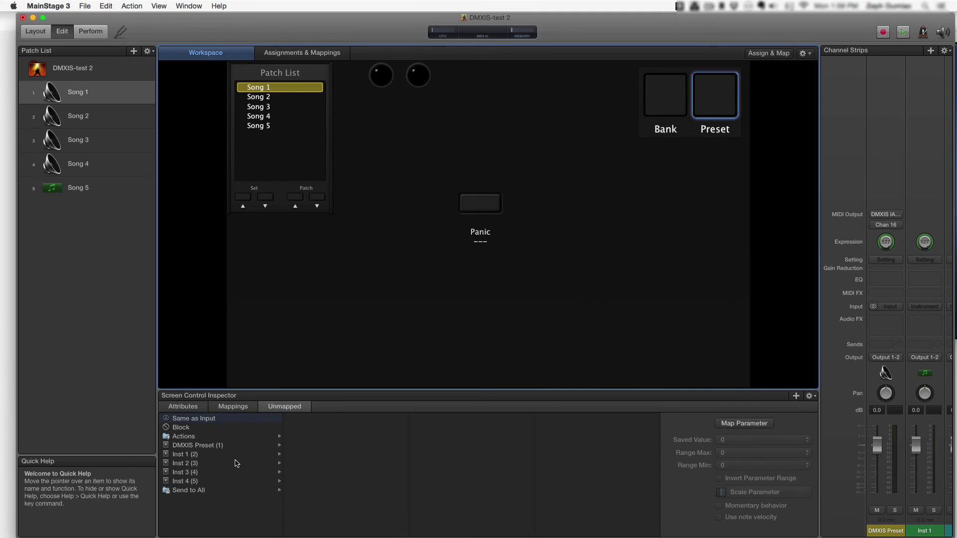
pyautogui.click(204, 447)
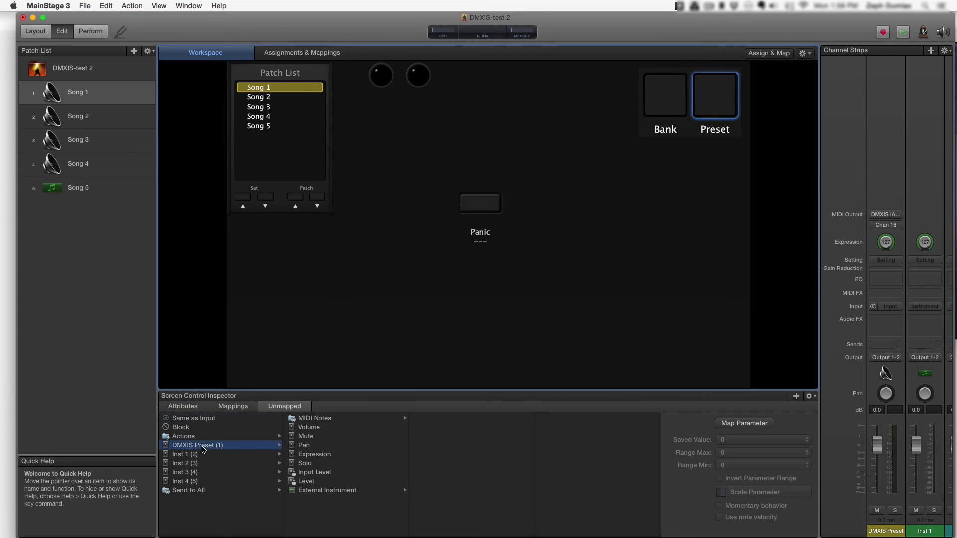
pyautogui.click(338, 421)
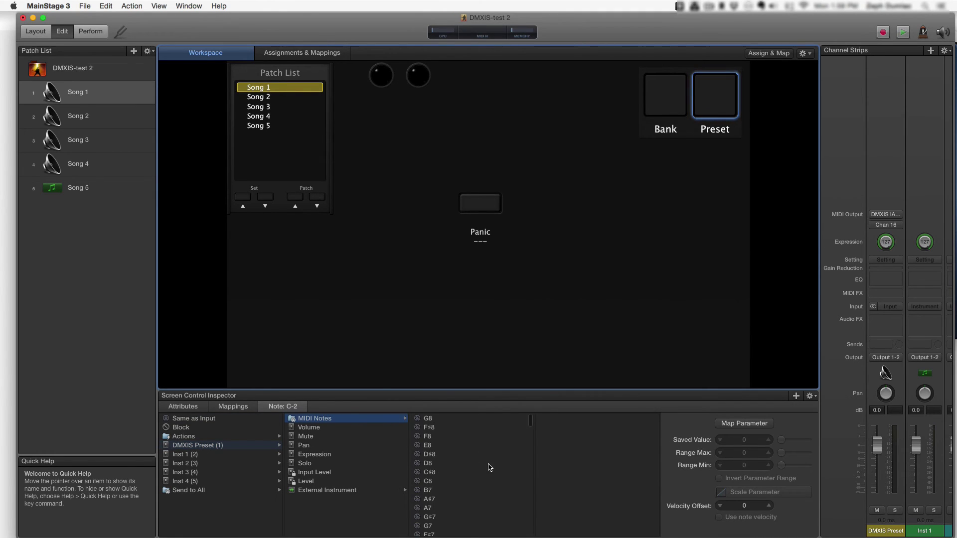
pyautogui.scroll(-10, 488, 466)
pyautogui.scroll(-15, 489, 466)
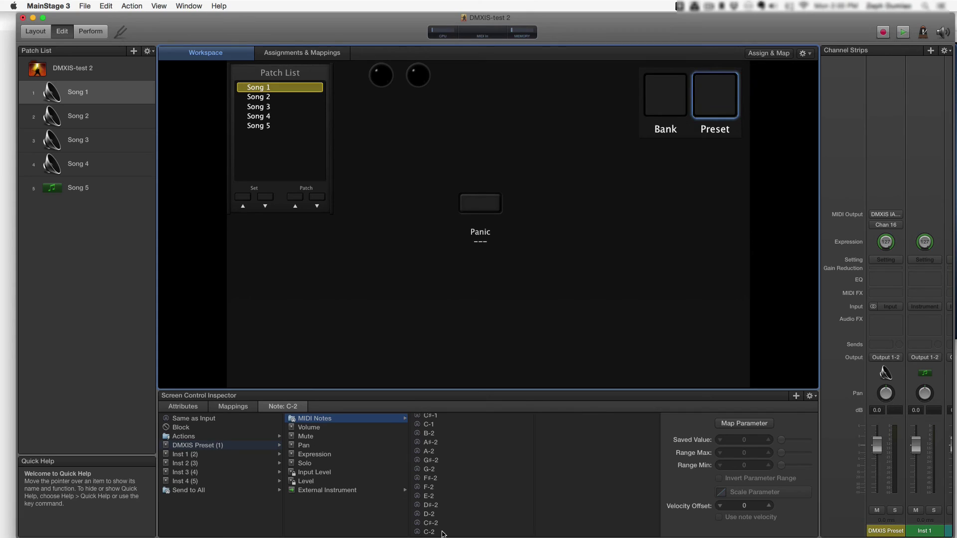
pyautogui.click(442, 532)
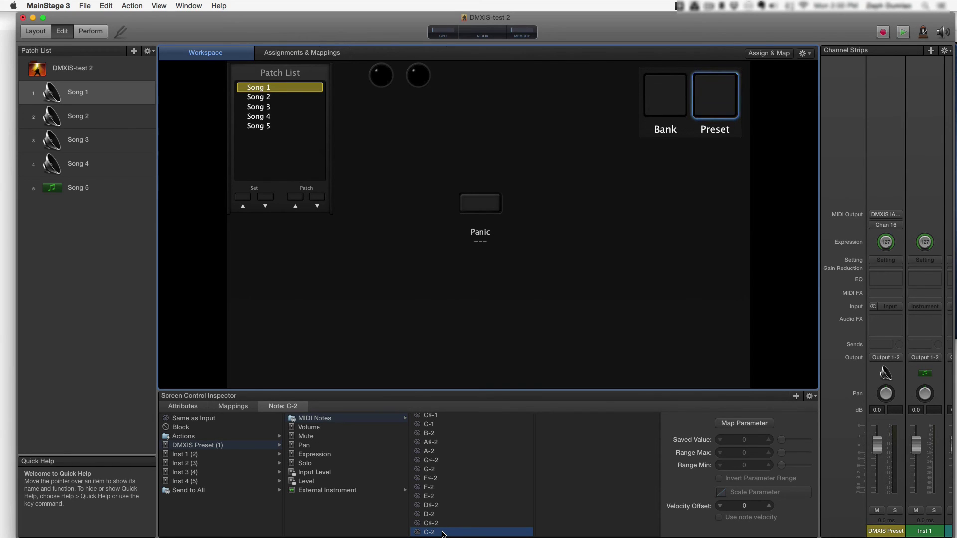
# Bring up Preferences at its MIDI settings
pyautogui.press('super+comma')
pyautogui.click(357, 87)
pyautogui.press('super+comma')
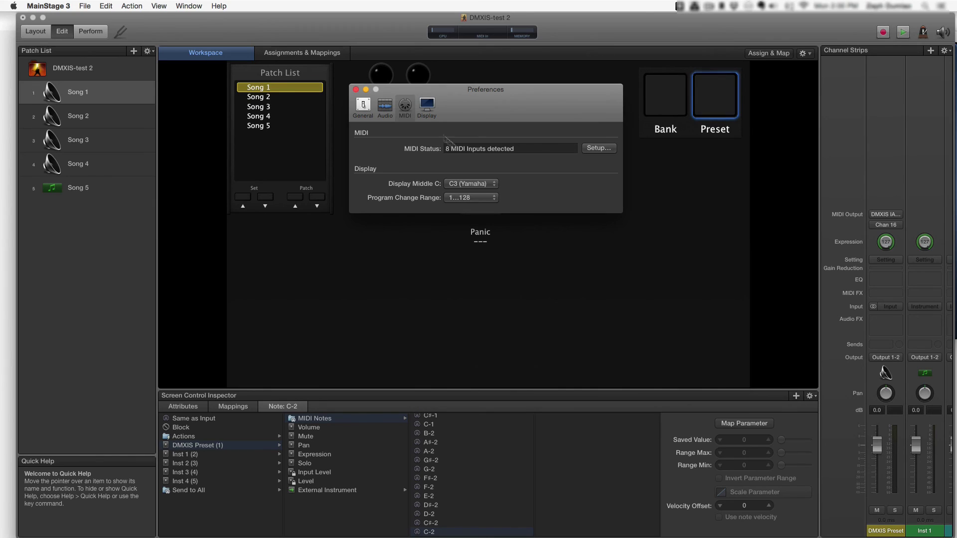
# Keep Display Middle C at C3 (Yamaha) in the MIDI preferences, then close Preferences
pyautogui.click(468, 184)
pyautogui.click(390, 175)
pyautogui.click(483, 187)
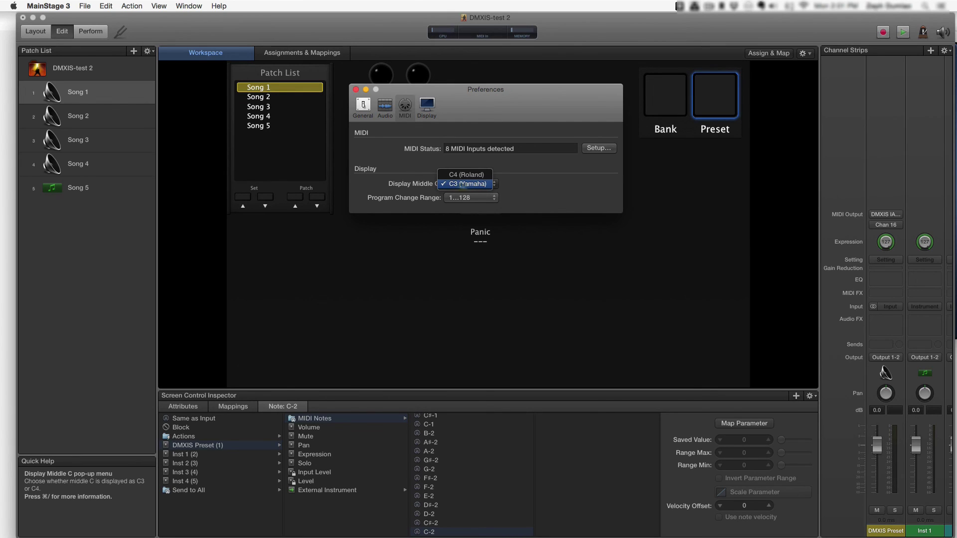
pyautogui.click(454, 184)
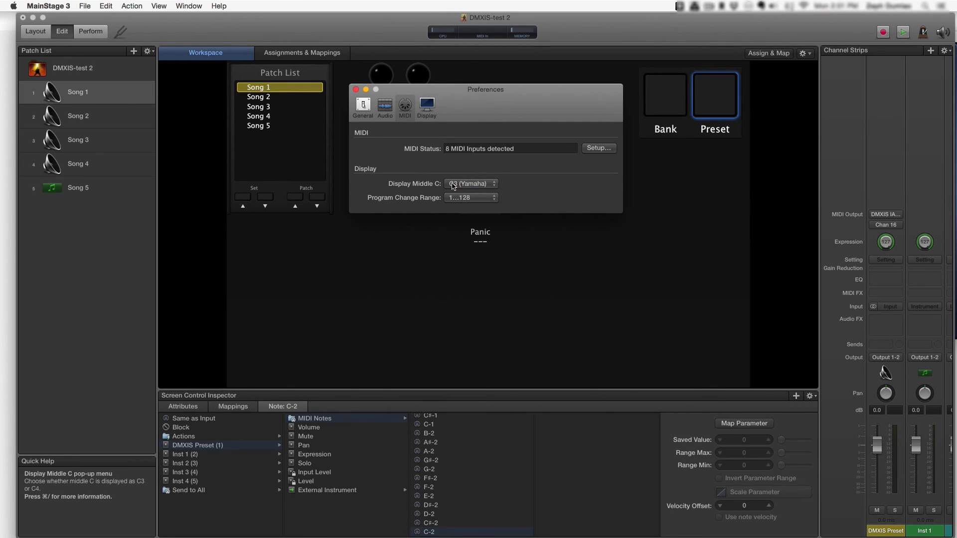
pyautogui.click(355, 89)
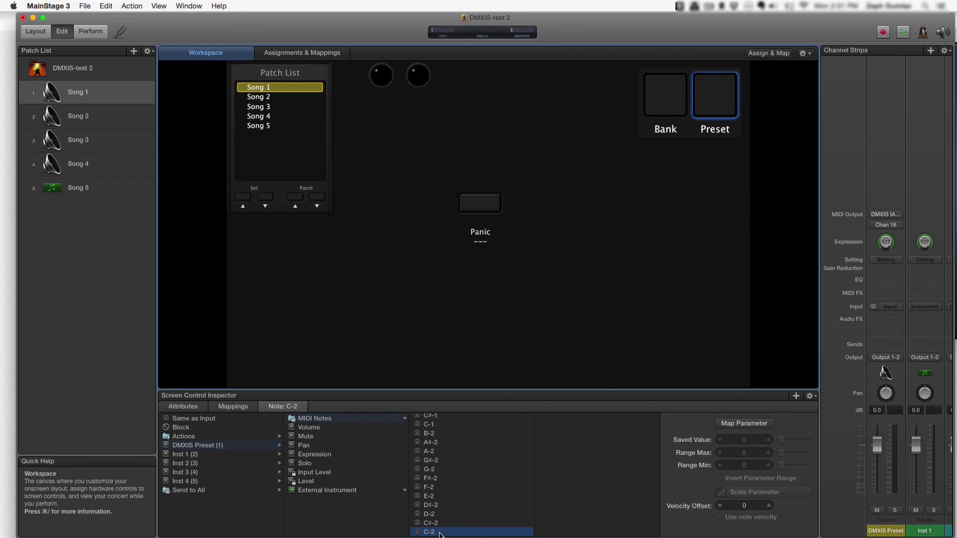
# Re-map Song 1's Preset pad to note C-2 on the DMXIS Preset strip
pyautogui.click(711, 104)
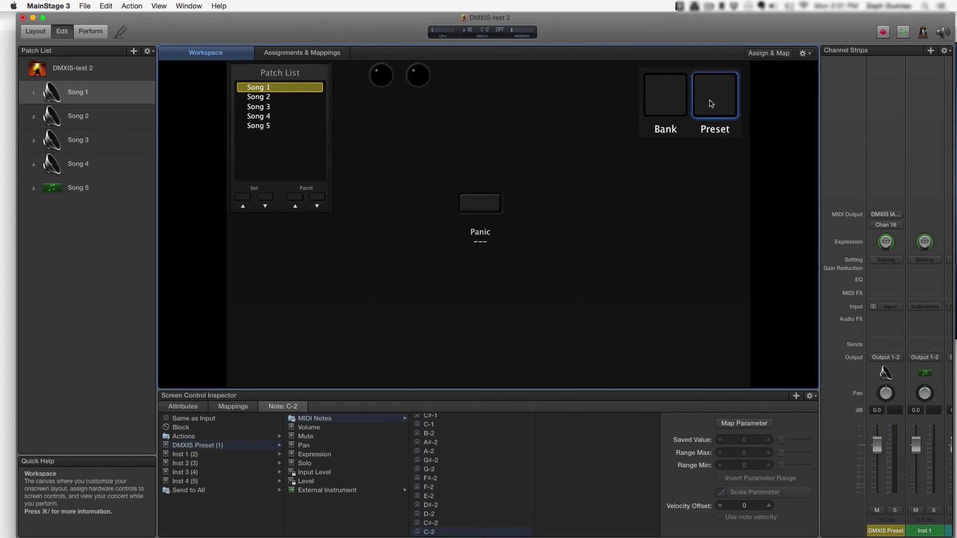
pyautogui.click(191, 446)
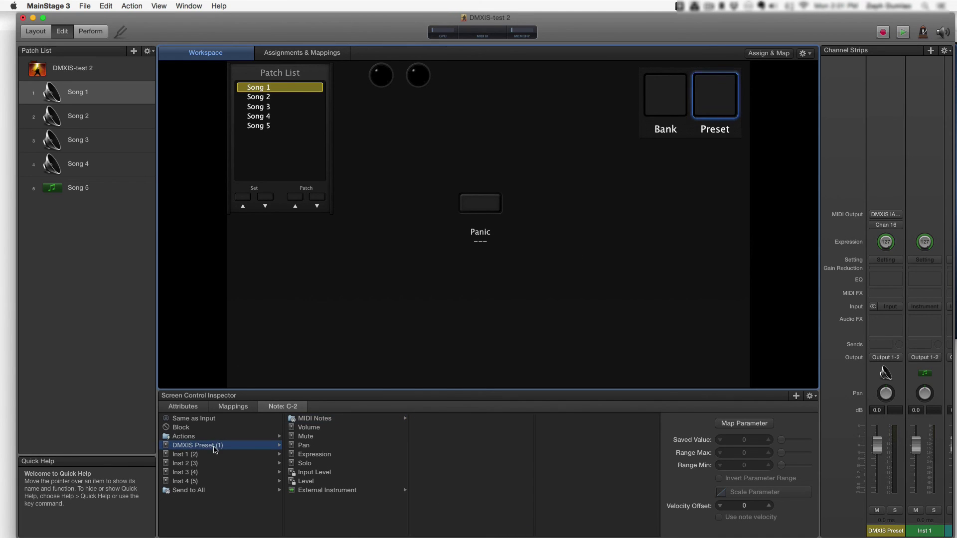
pyautogui.click(340, 420)
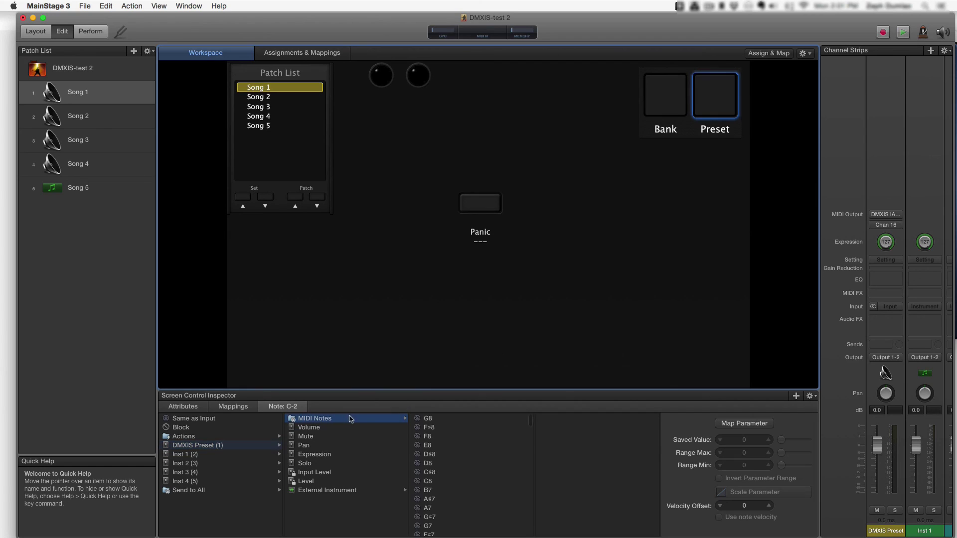
pyautogui.scroll(-20, 450, 466)
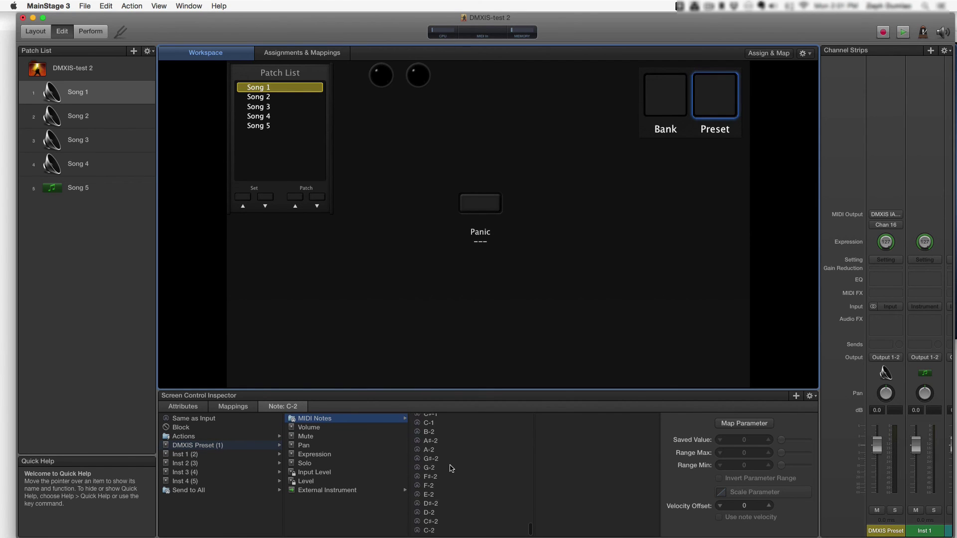
pyautogui.click(496, 531)
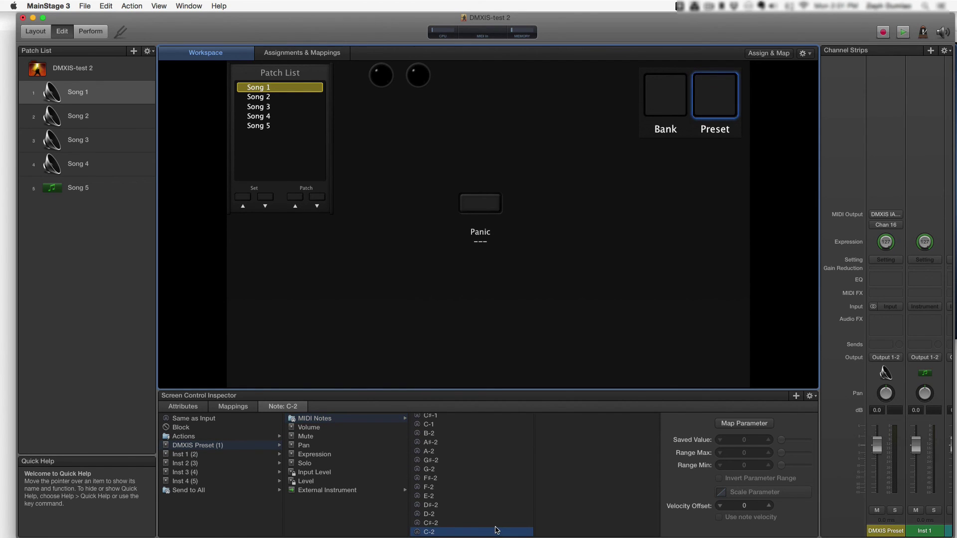
# Switch to Song 2 and map its Preset pad to note C#-2 on DMXIS Preset
pyautogui.click(273, 99)
pyautogui.click(269, 98)
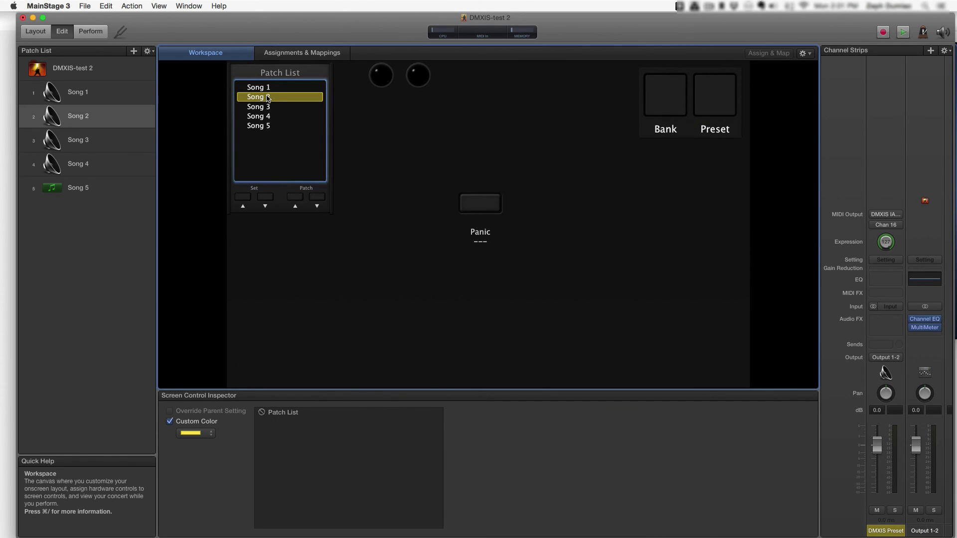
pyautogui.click(725, 93)
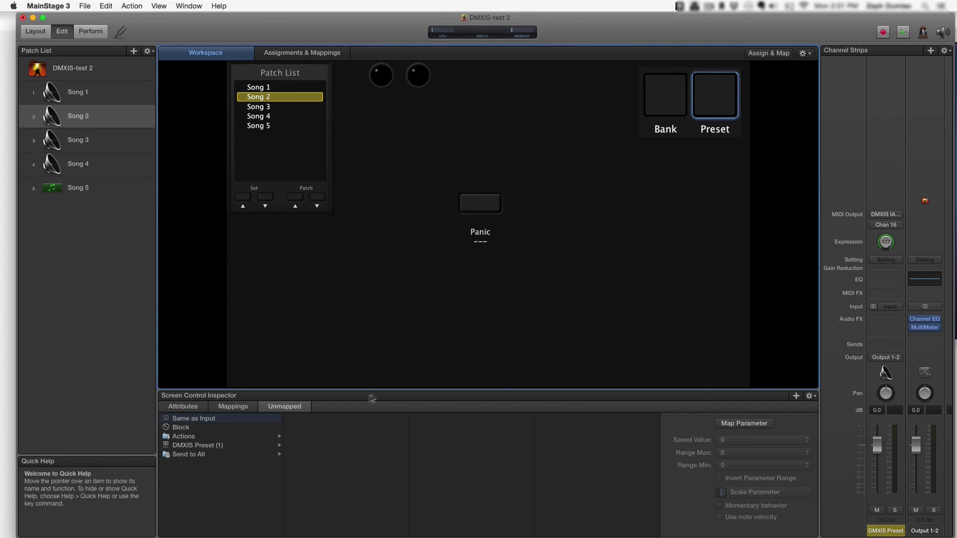
pyautogui.click(195, 445)
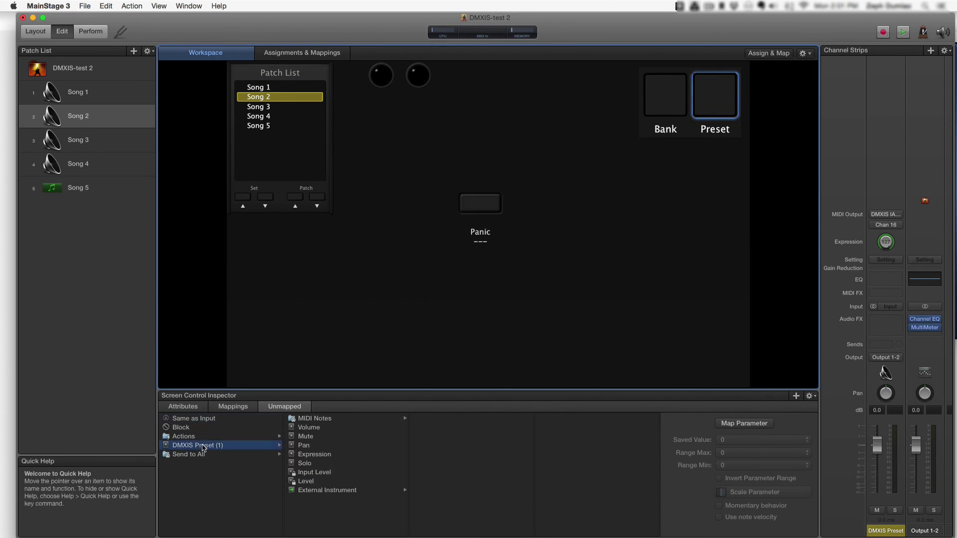
pyautogui.click(322, 418)
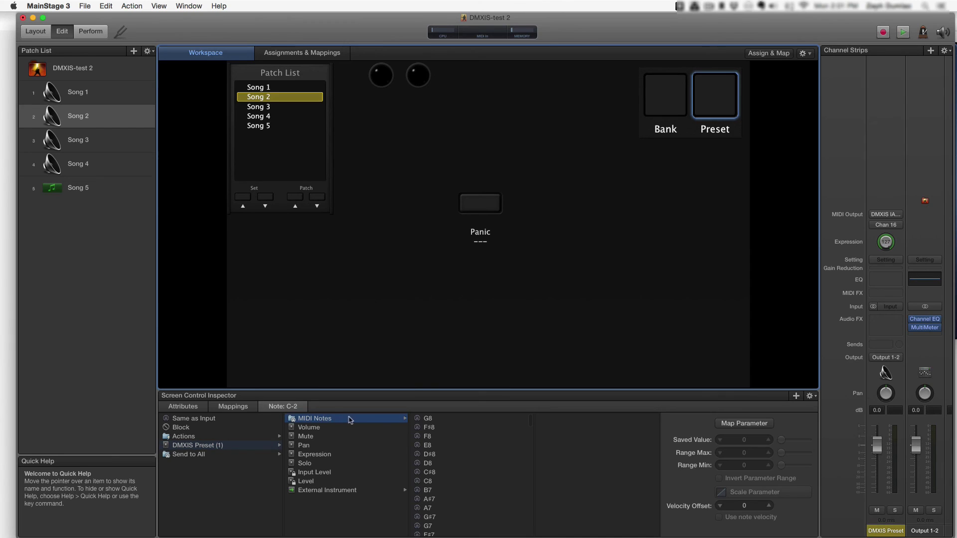
pyautogui.scroll(-20, 455, 444)
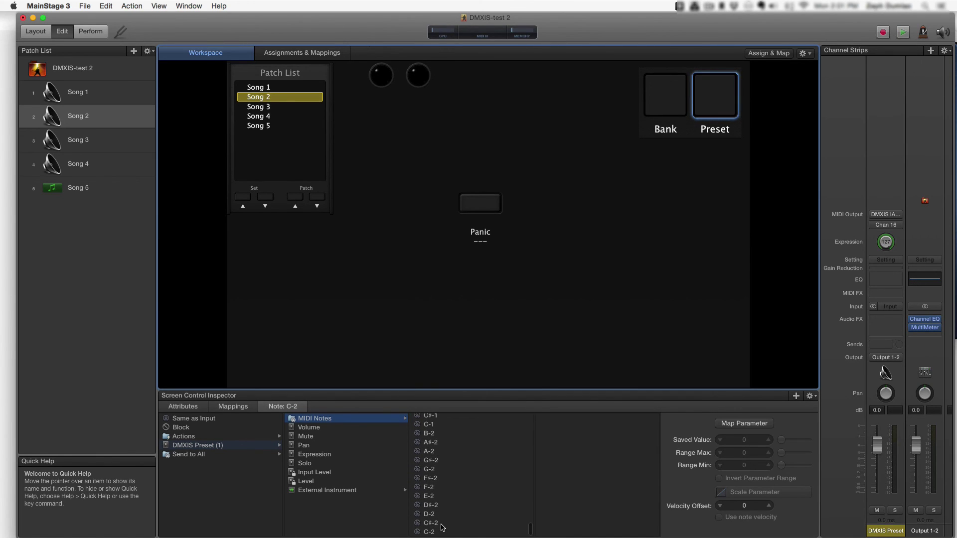
pyautogui.click(440, 524)
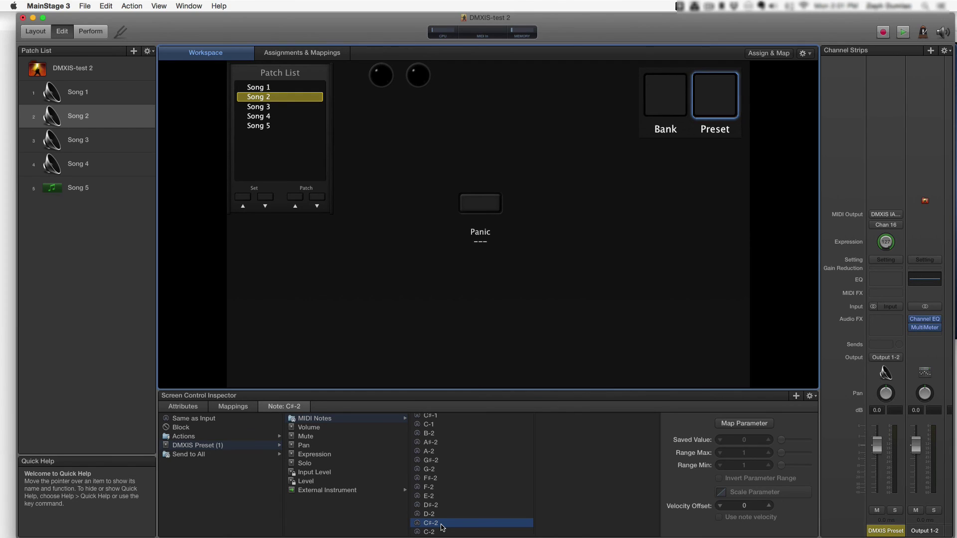
pyautogui.click(280, 110)
# Map Song 3's Preset pad to DMXIS Preset MIDI note D-2
pyautogui.click(266, 107)
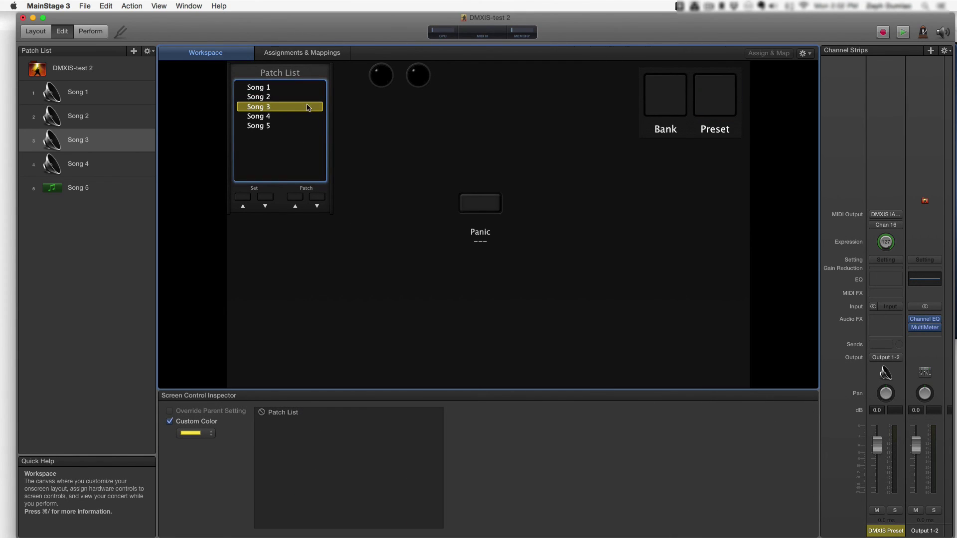
pyautogui.click(715, 97)
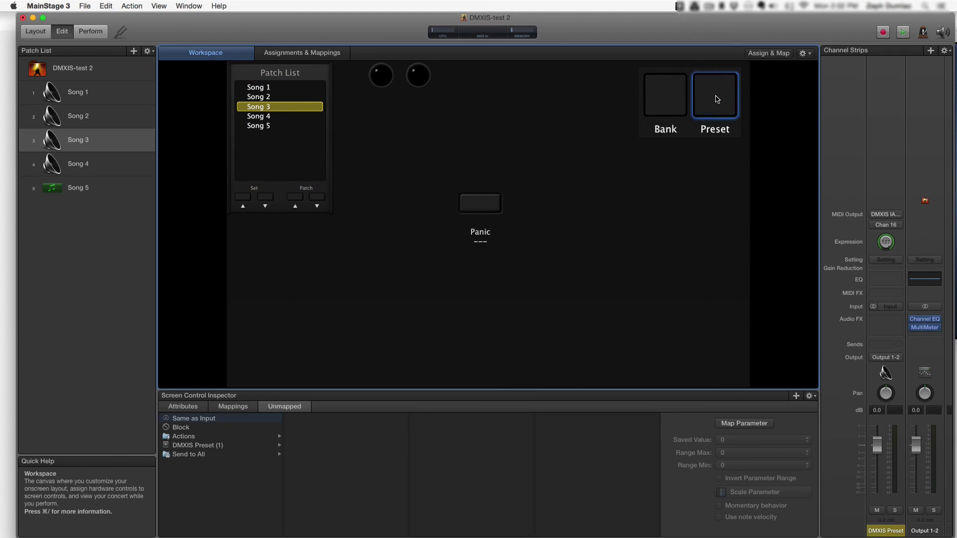
pyautogui.click(210, 445)
pyautogui.click(313, 419)
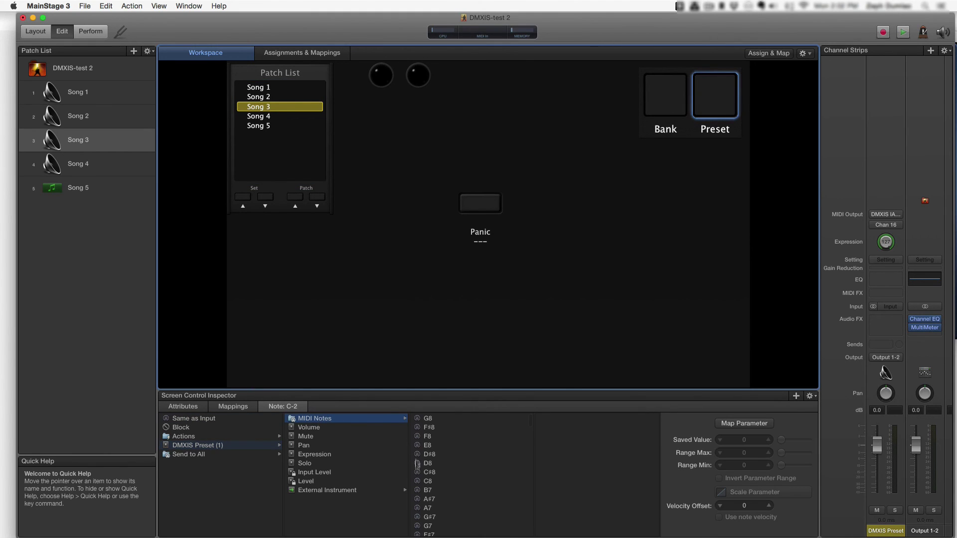
pyautogui.scroll(-20, 454, 484)
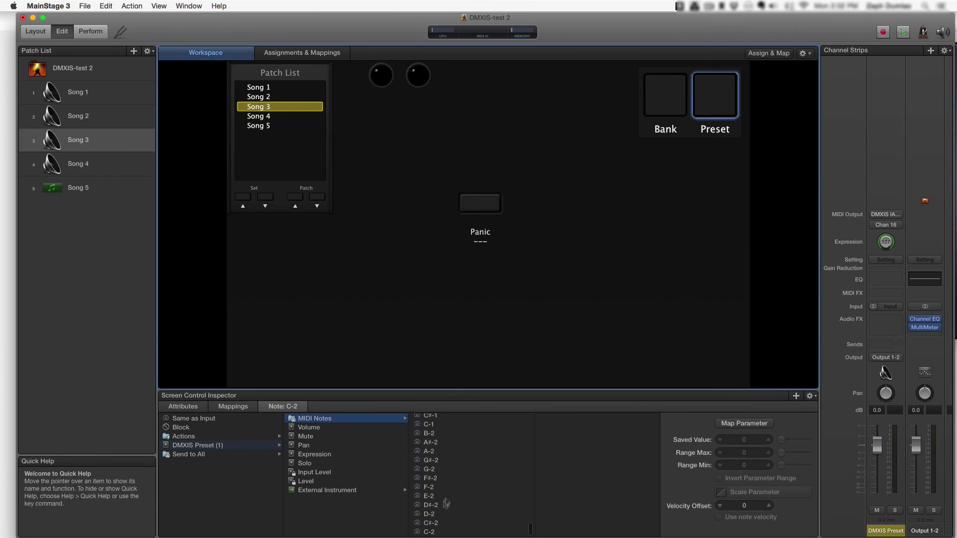
pyautogui.click(441, 513)
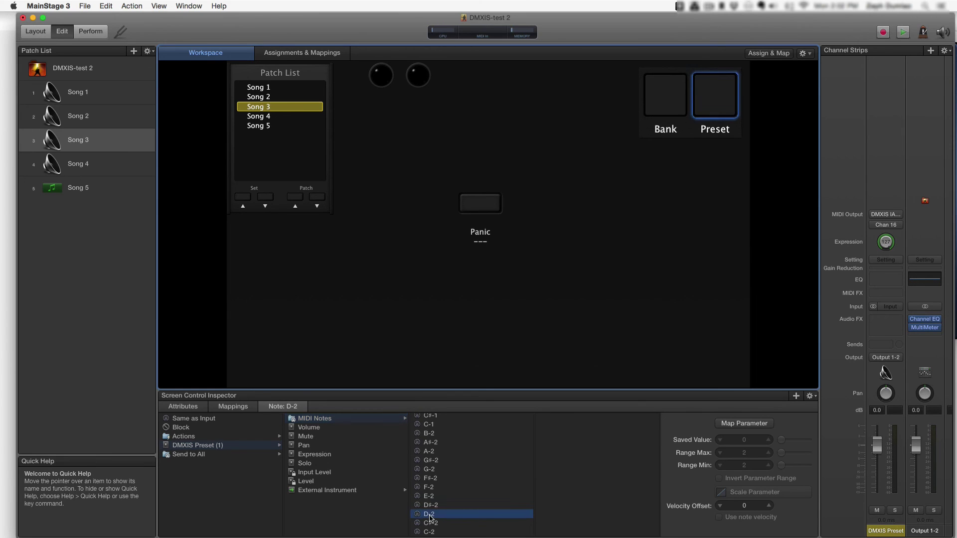
# Map Song 4's Preset pad to note D#-2, then narrow MainStage so DMXIS is visible
pyautogui.click(282, 119)
pyautogui.click(264, 117)
pyautogui.click(708, 89)
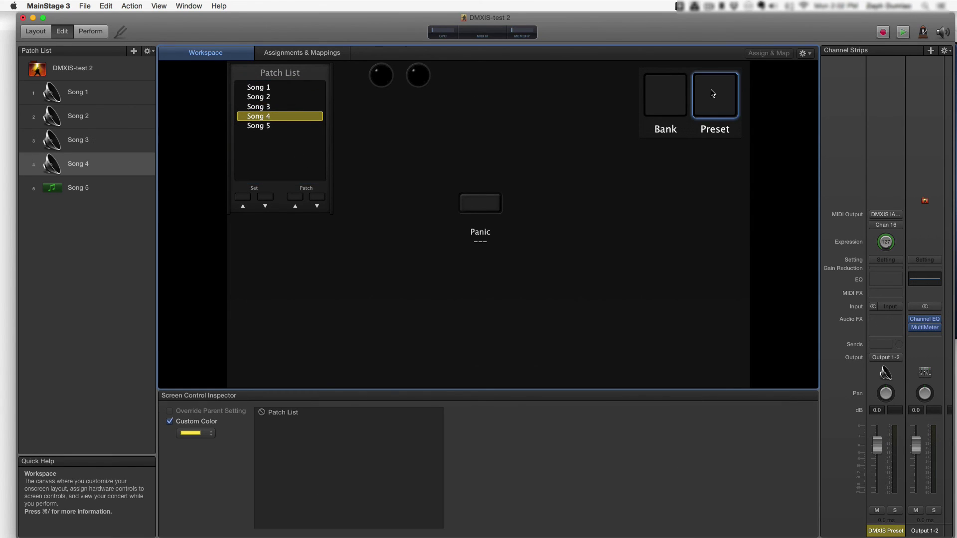
pyautogui.click(199, 445)
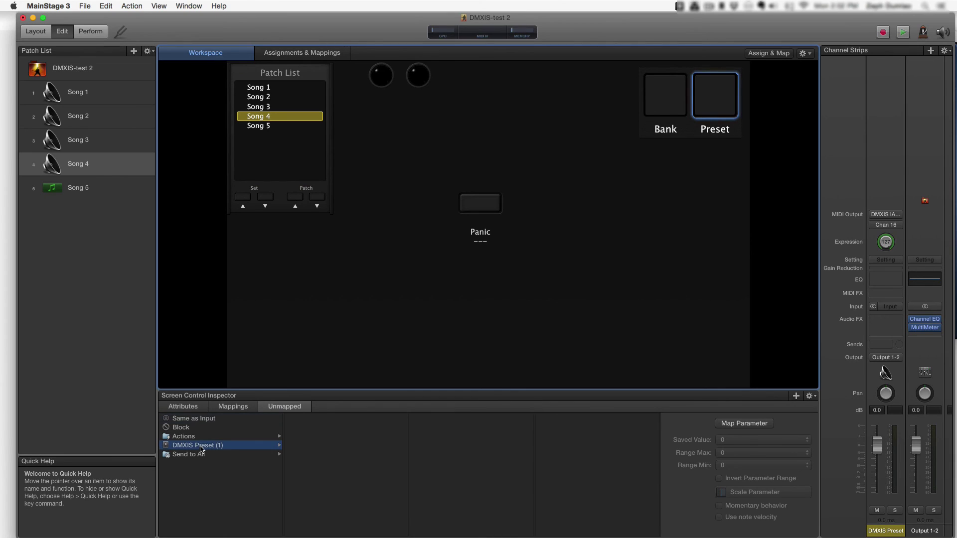
pyautogui.click(338, 421)
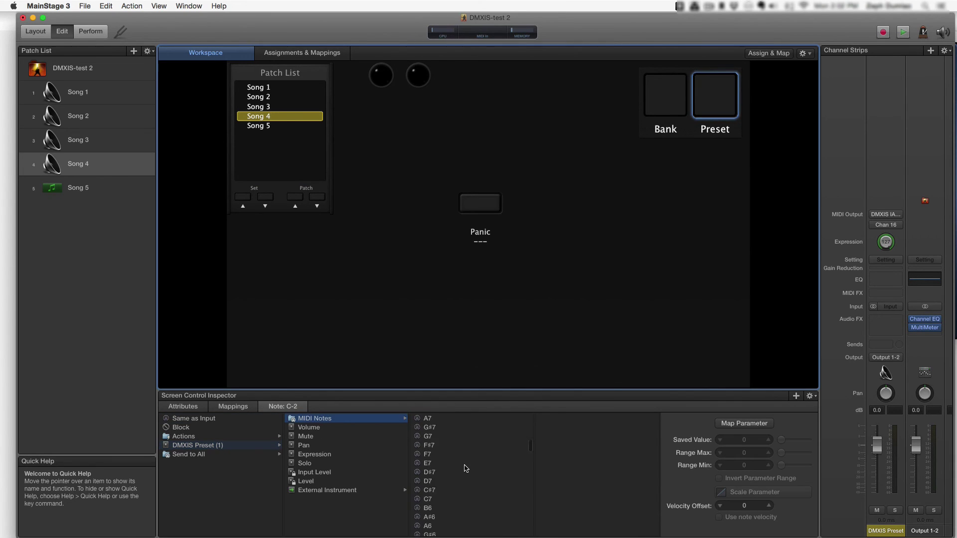
pyautogui.scroll(-10, 466, 469)
pyautogui.scroll(-5, 465, 469)
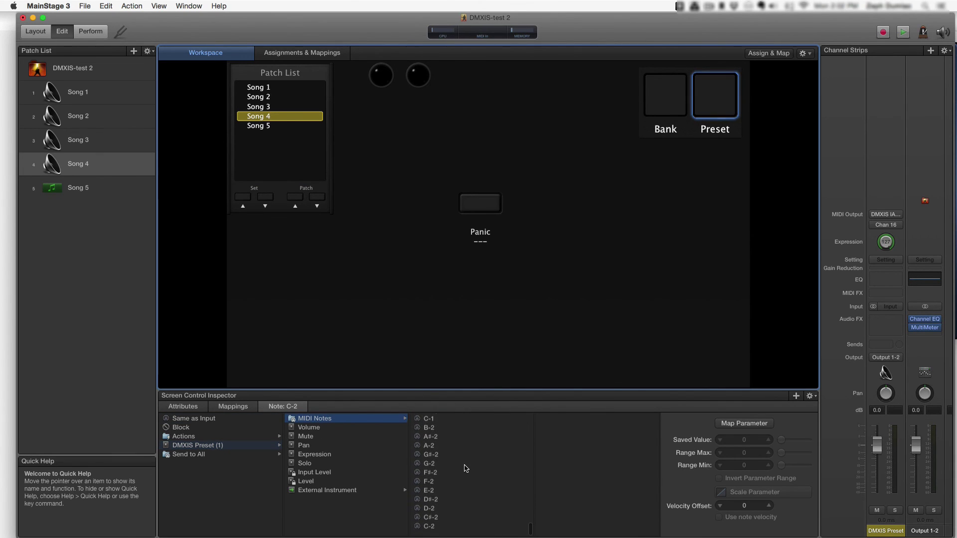
pyautogui.click(441, 505)
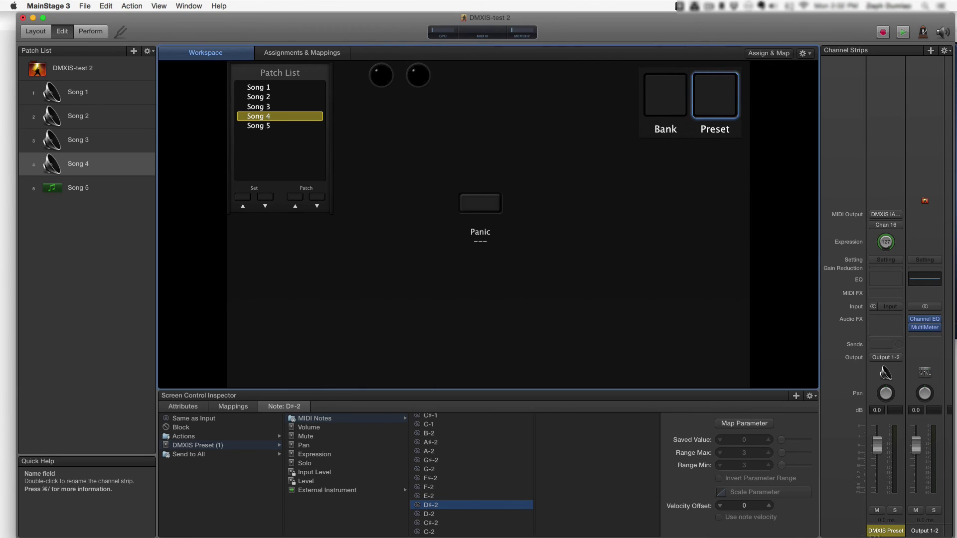
pyautogui.moveTo(954, 536); pyautogui.dragTo(666, 535)
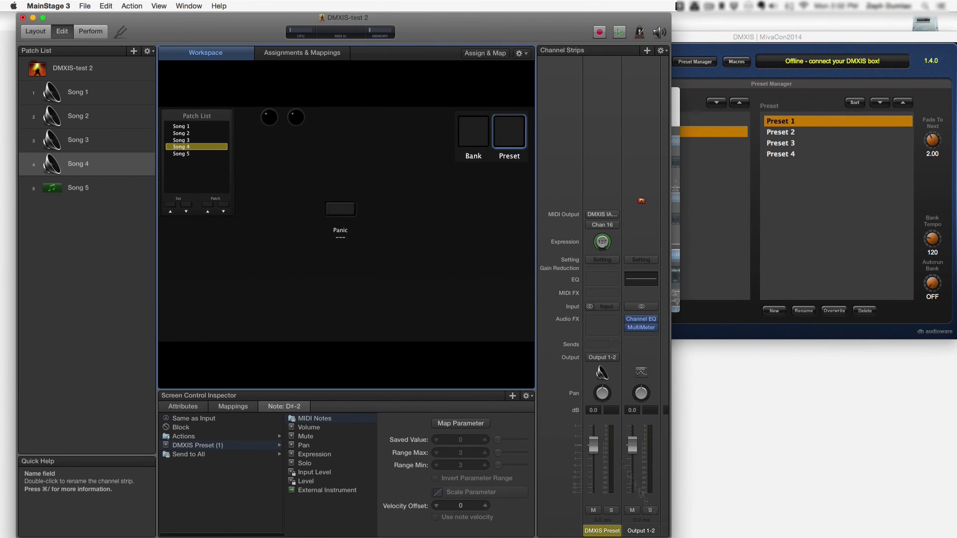
# In Perform mode, fire the Preset pad for Songs 2, 3 and 4, checking DMXIS follows
pyautogui.click(79, 92)
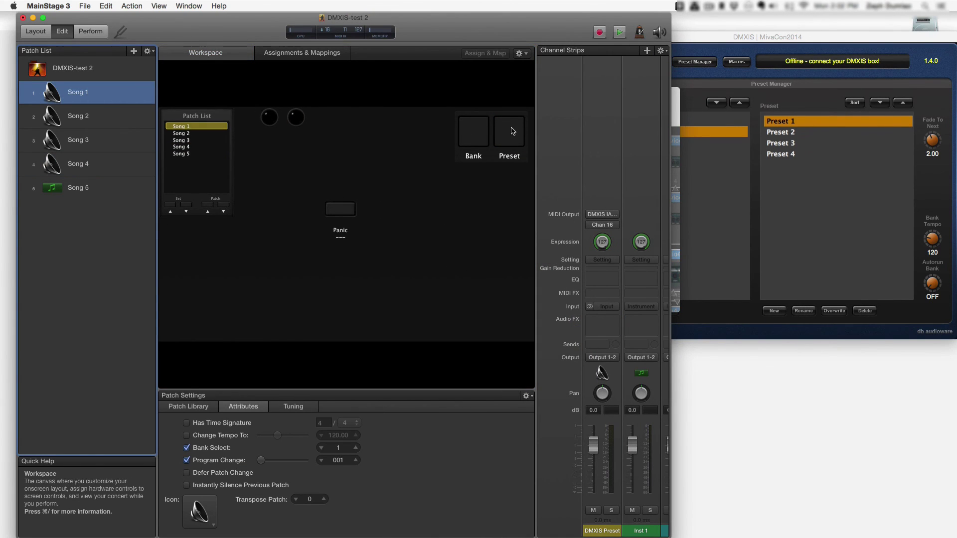
pyautogui.press('Down')
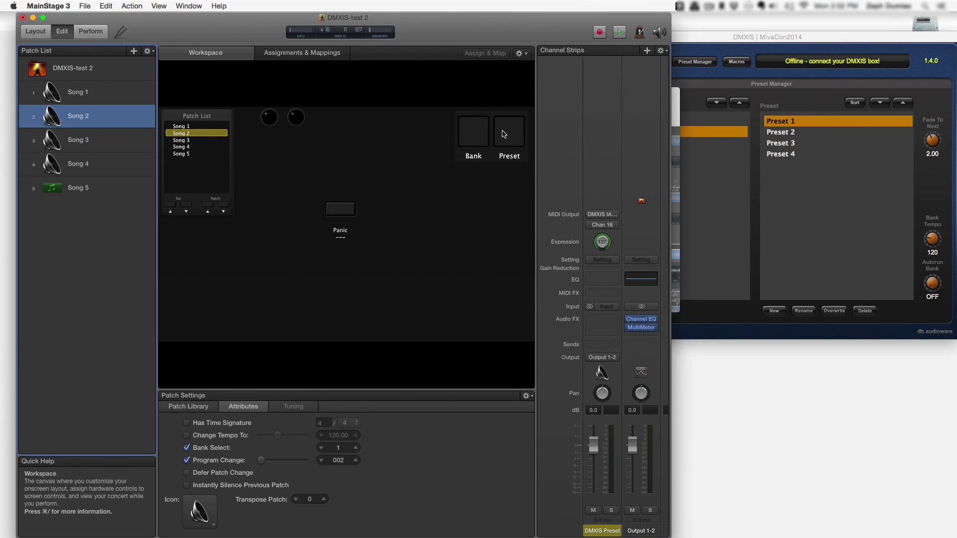
pyautogui.click(90, 31)
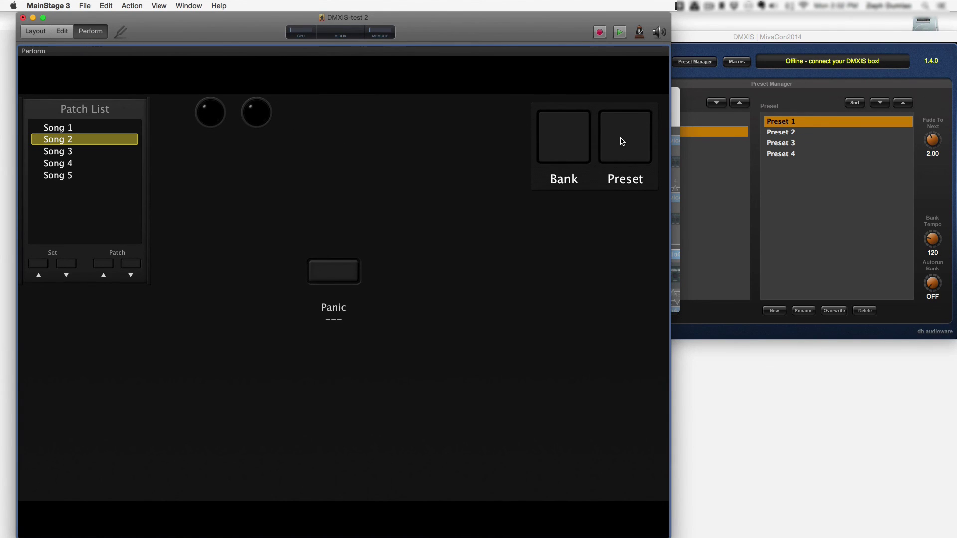
pyautogui.click(622, 141)
pyautogui.click(70, 151)
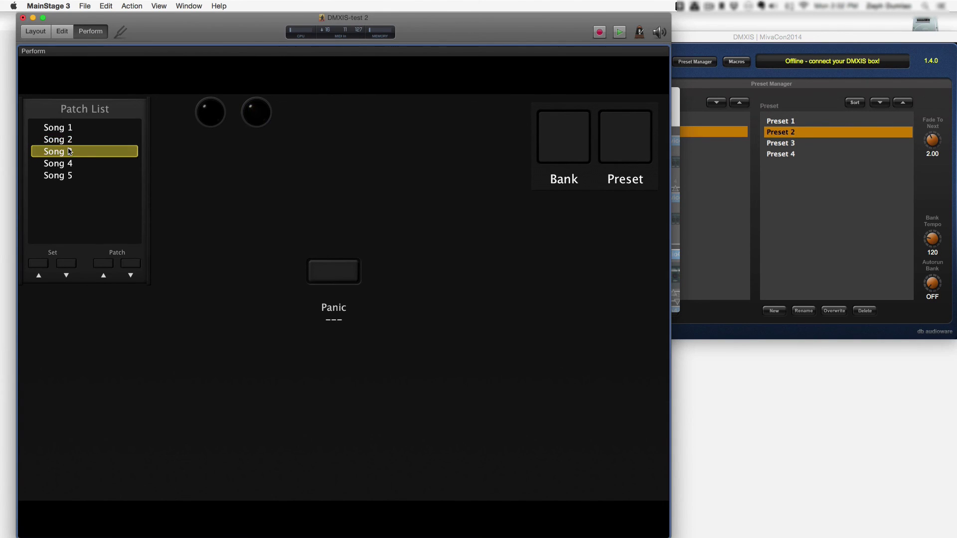
pyautogui.click(613, 152)
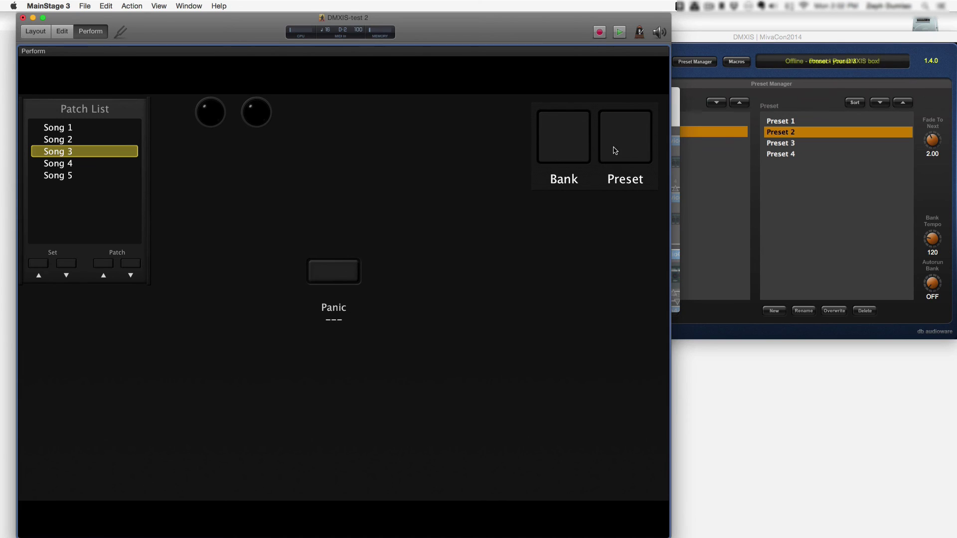
pyautogui.click(112, 167)
pyautogui.click(615, 149)
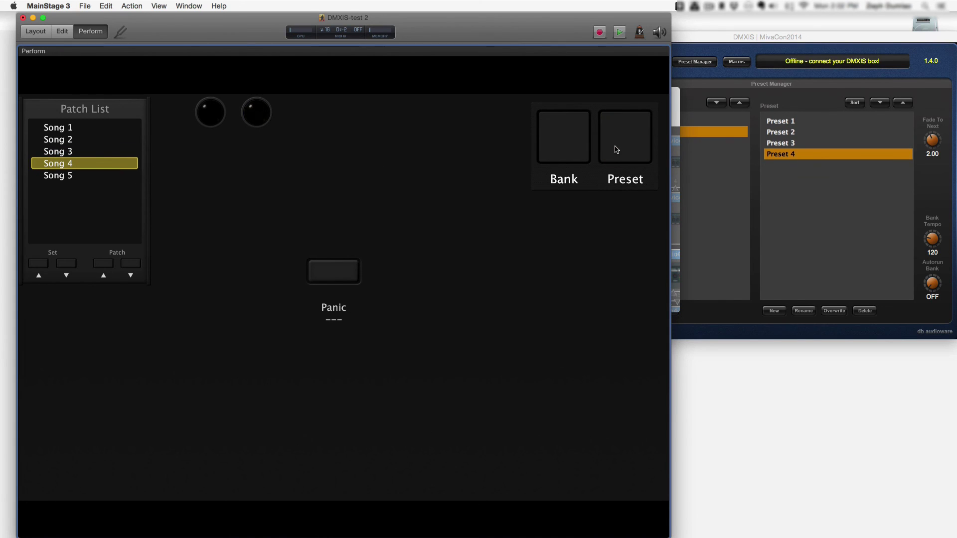